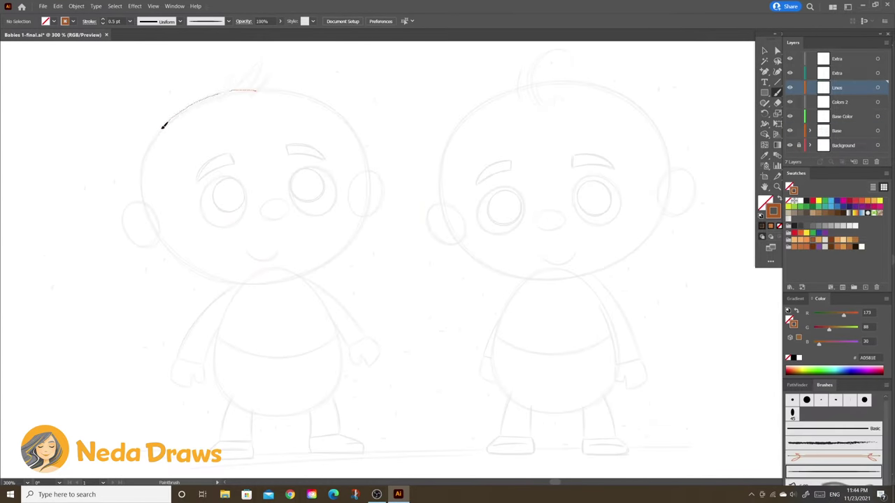
- Ink the left baby's head outline, jaw and both ears in orange
drag(516, 103, 568, 190)
drag(268, 231, 291, 277)
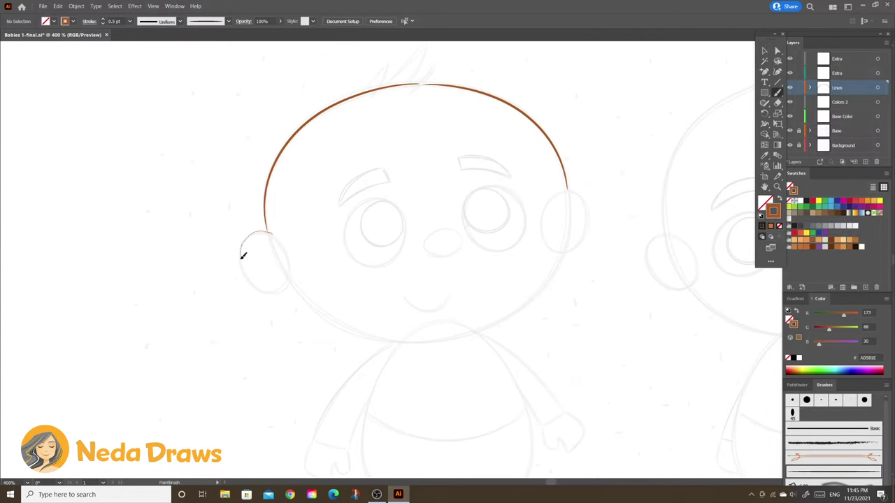
drag(478, 330, 303, 296)
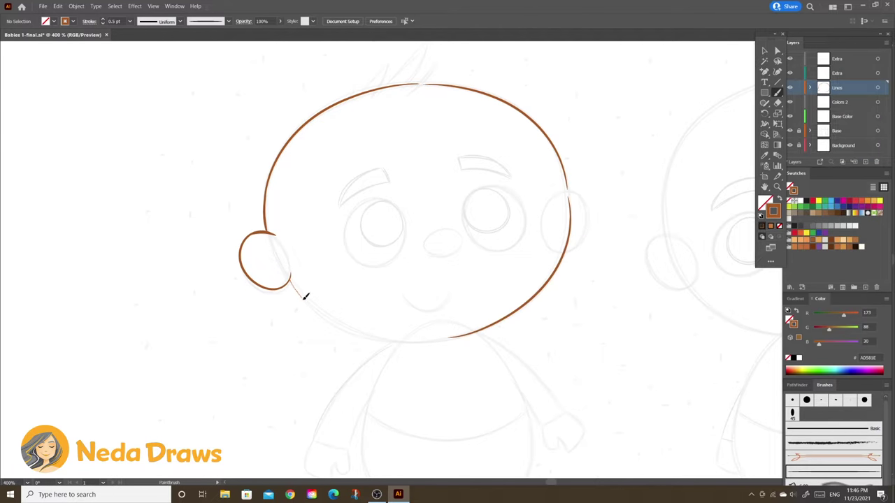
drag(570, 246, 571, 247)
- Draw the left baby's eyes, round pupils, nose and smiling mouth
key(ctrl+plus)
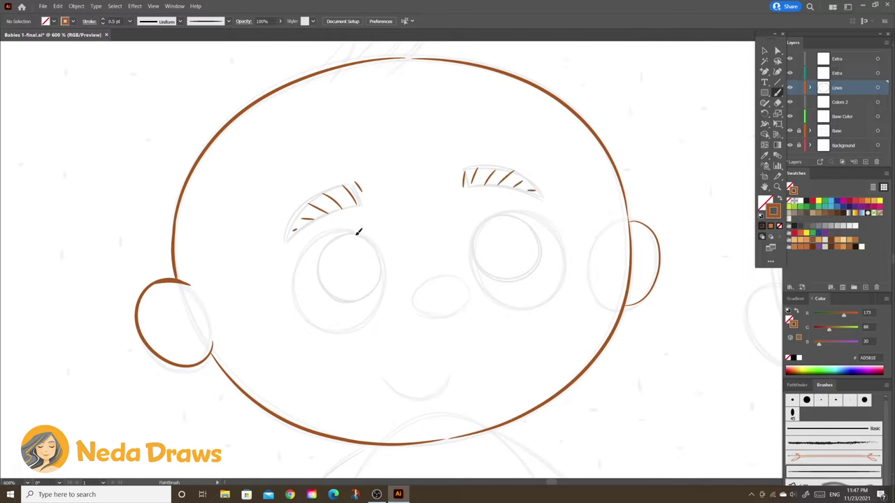
drag(302, 307, 376, 312)
drag(477, 225, 530, 306)
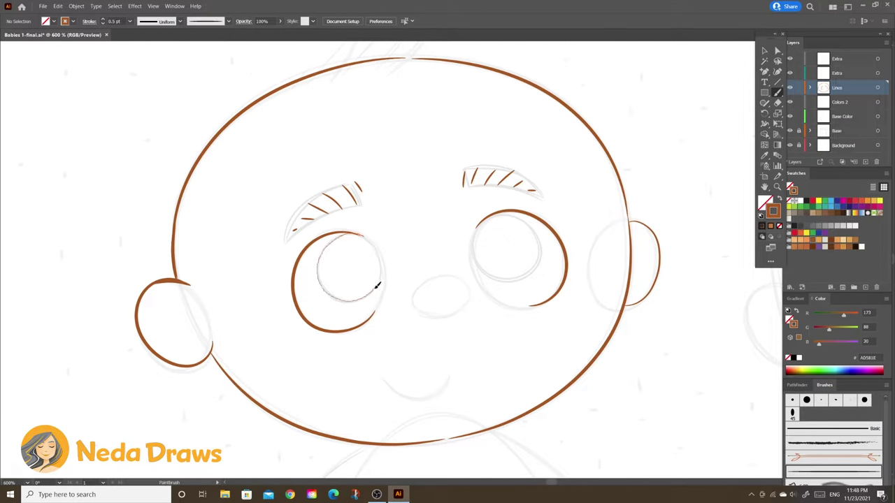
drag(377, 286, 376, 243)
drag(456, 272, 448, 195)
drag(524, 160, 560, 130)
drag(491, 190, 458, 219)
drag(445, 298, 402, 275)
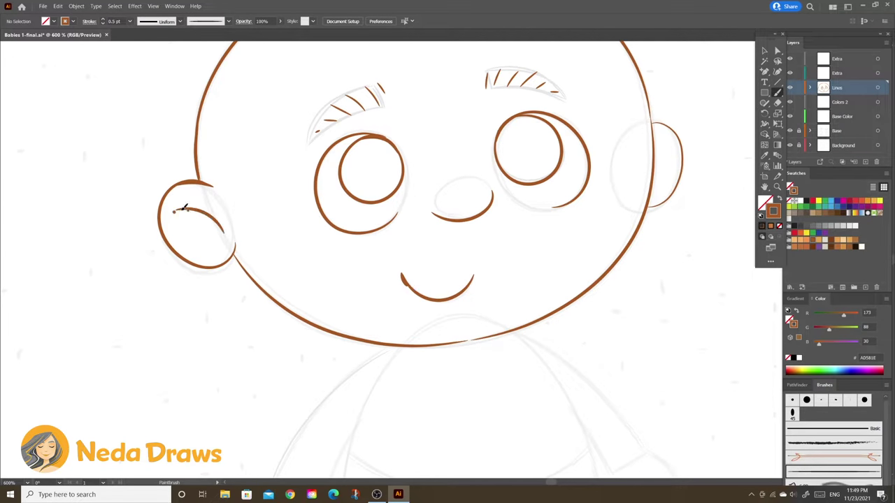
- Trace the left baby's left arm and hand
key(ctrl+minus)
scroll(490, 210, down, 3)
drag(385, 218, 308, 308)
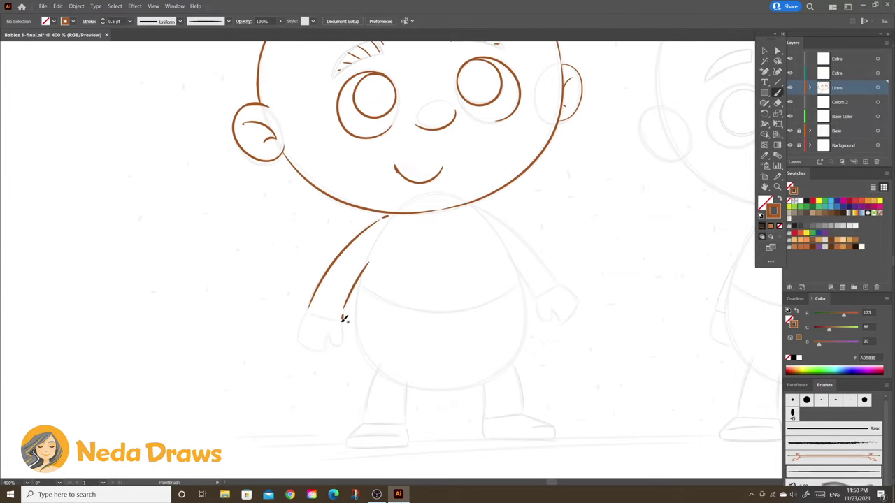
key(ctrl+plus)
drag(432, 228, 399, 279)
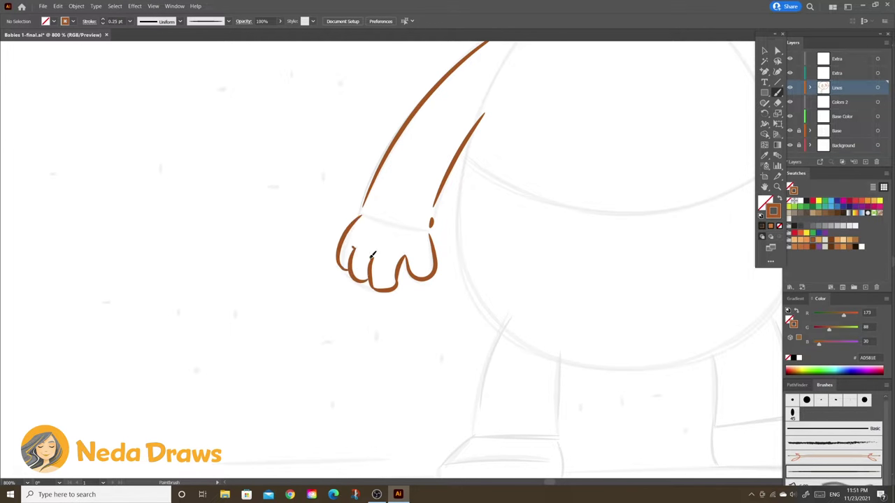
key(ctrl+minus)
key(ctrl+minus)
- Outline the grey diaper: waist line, sides, leg curves and a crease
key(ctrl+plus)
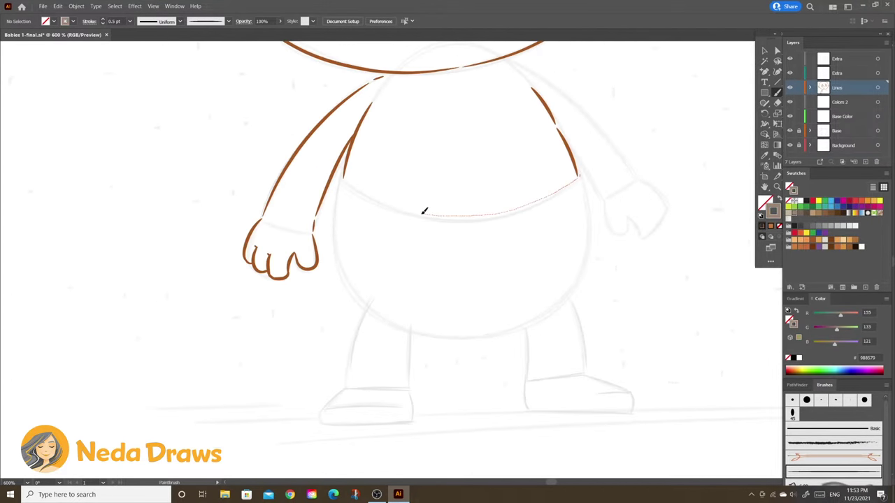
drag(341, 176, 577, 178)
mouse_move(333, 220)
mouse_down()
mouse_move(364, 302)
mouse_move(414, 335)
mouse_move(522, 329)
mouse_up()
drag(581, 176, 572, 294)
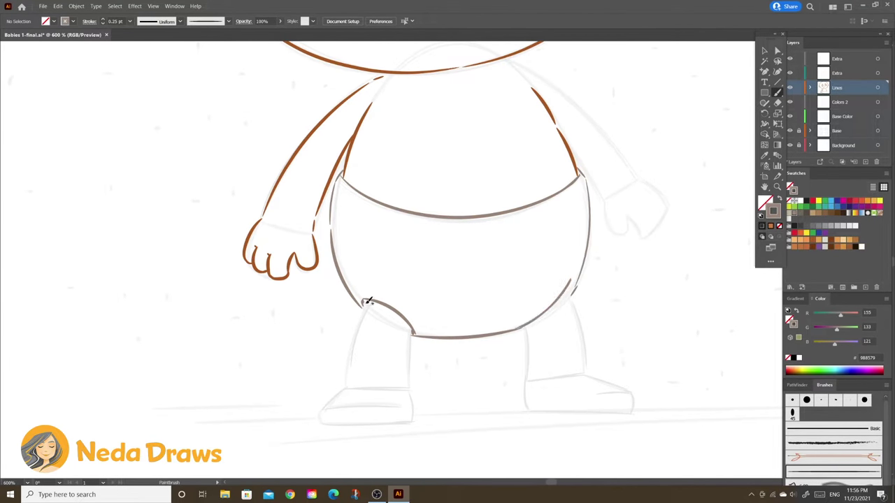
drag(401, 246, 406, 215)
drag(539, 236, 586, 252)
key(ctrl+minus)
- Trace the left baby's right arm and both edges of the left leg
mouse_move(455, 105)
mouse_down()
mouse_move(565, 213)
mouse_move(558, 235)
mouse_up()
key(ctrl+plus)
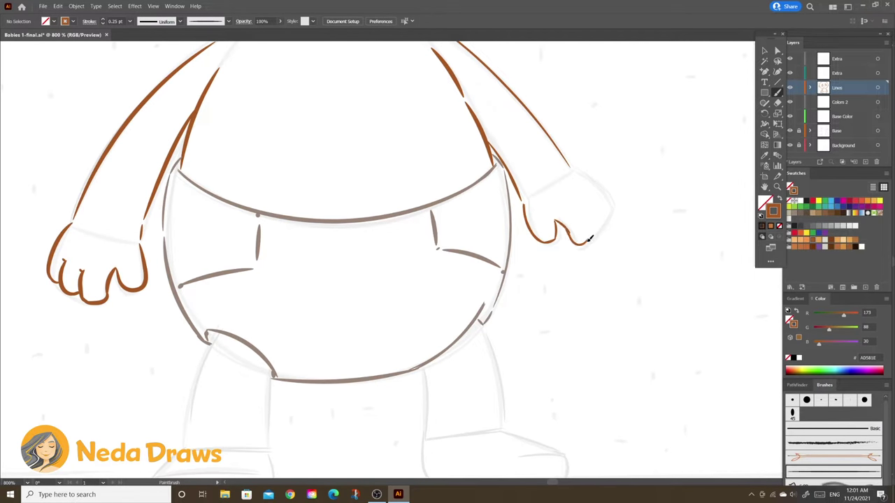
drag(611, 197, 786, 60)
drag(445, 234, 442, 308)
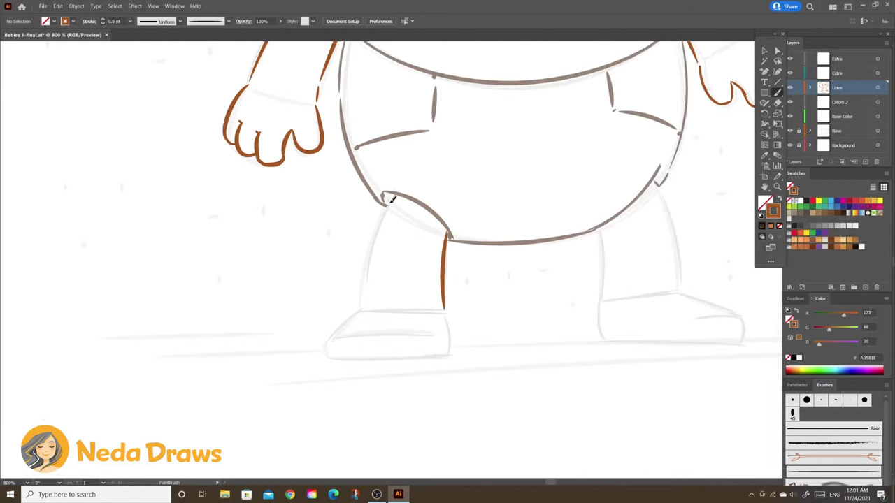
drag(392, 196, 360, 305)
- Draw the toed left foot and right leg and foot, adjusting stroke weight
drag(367, 358, 326, 350)
drag(425, 338, 395, 342)
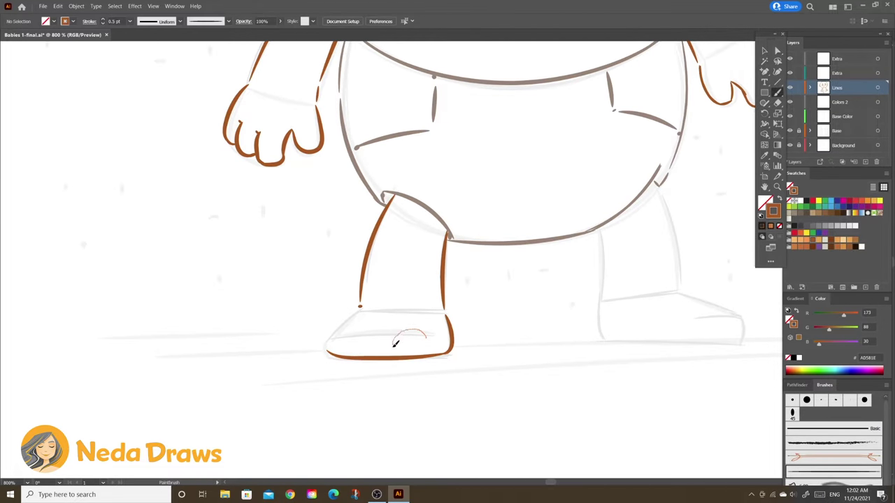
drag(335, 334, 345, 329)
click(129, 21)
drag(483, 207, 484, 286)
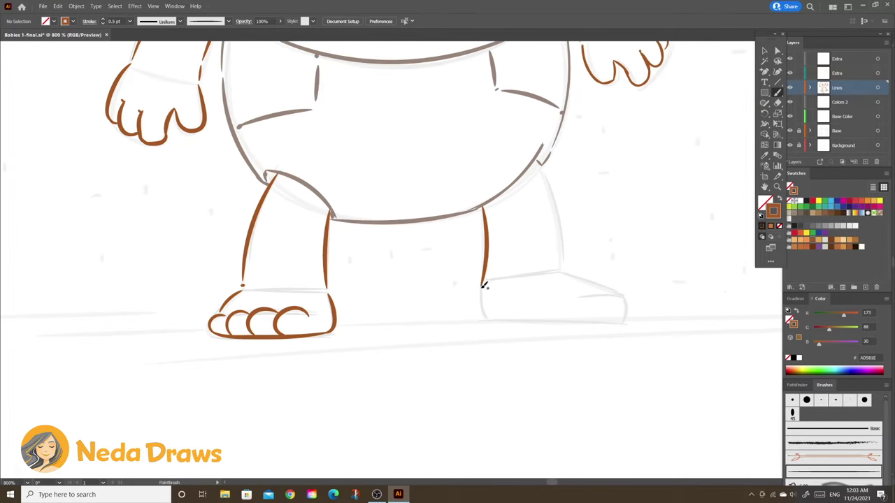
drag(505, 318, 618, 319)
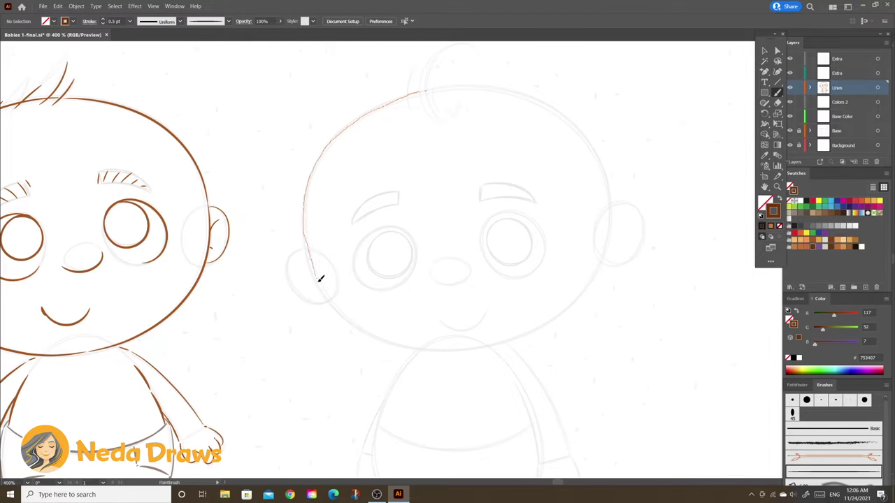
- Ink the right baby's head outline and both ears in dark brown
drag(321, 278, 323, 282)
mouse_move(411, 98)
mouse_down()
mouse_move(595, 149)
mouse_move(607, 201)
mouse_up()
drag(605, 256, 629, 204)
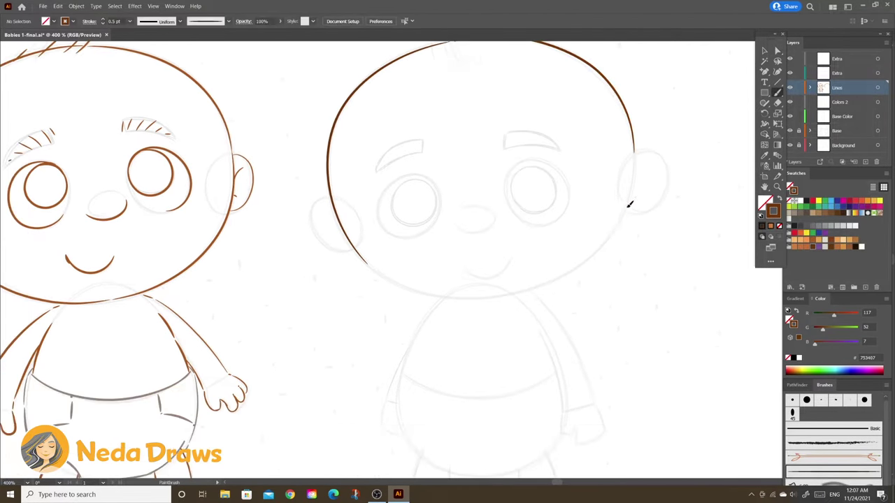
drag(517, 289, 370, 267)
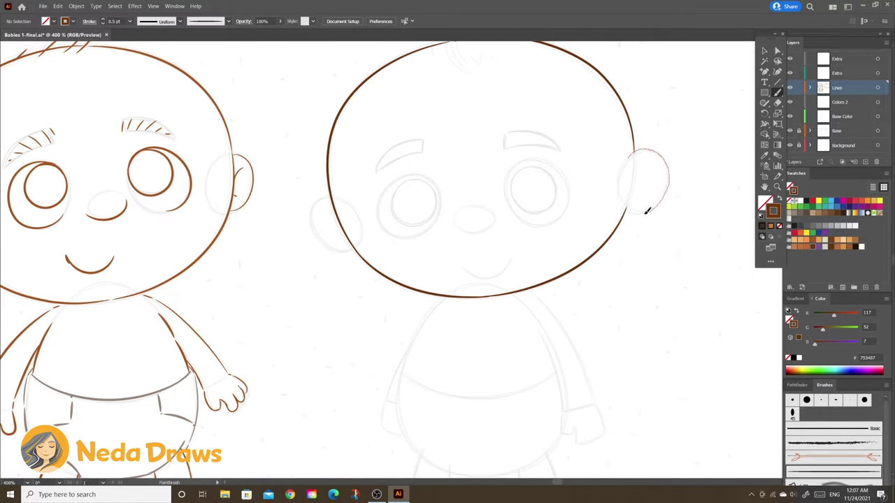
drag(647, 210, 626, 208)
drag(342, 218, 343, 222)
- Add inner ear details, both eyes and pupils to the right baby
key(ctrl+plus)
drag(381, 134, 381, 148)
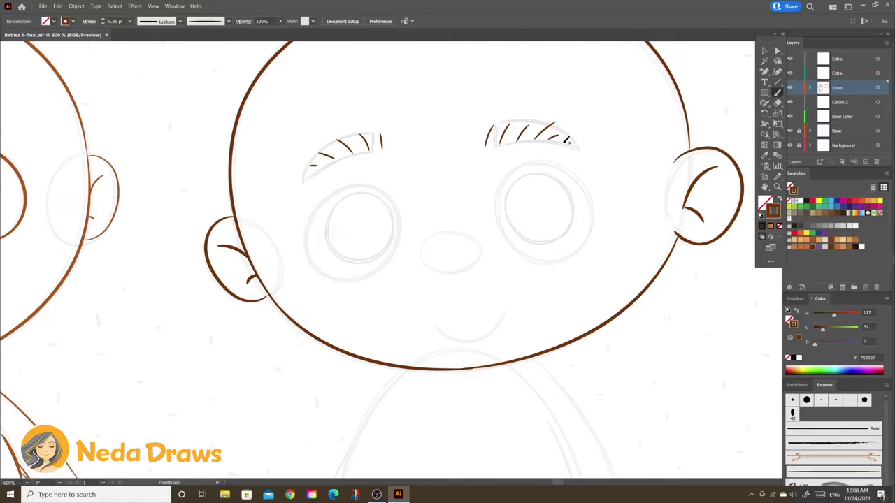
scroll(568, 140, down, 2)
drag(379, 133, 374, 217)
drag(506, 119, 542, 208)
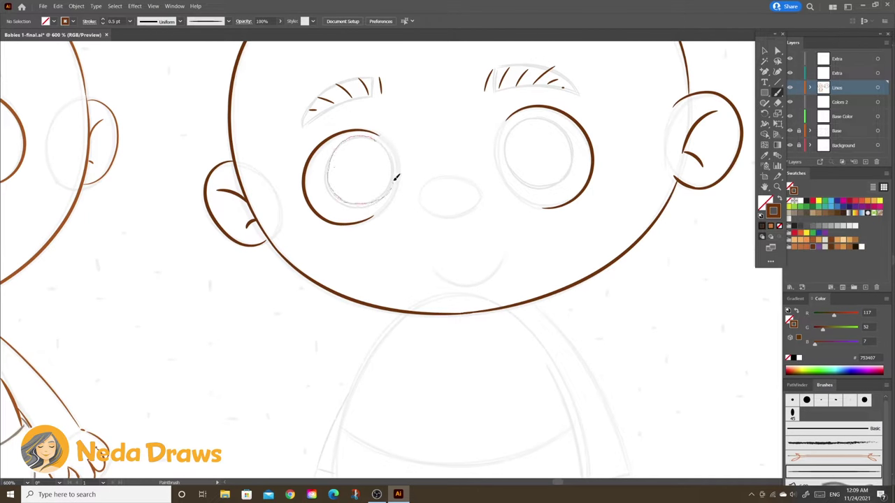
drag(395, 178, 396, 179)
drag(525, 117, 508, 143)
- Draw the right baby's nose and smile lines
drag(548, 117, 550, 120)
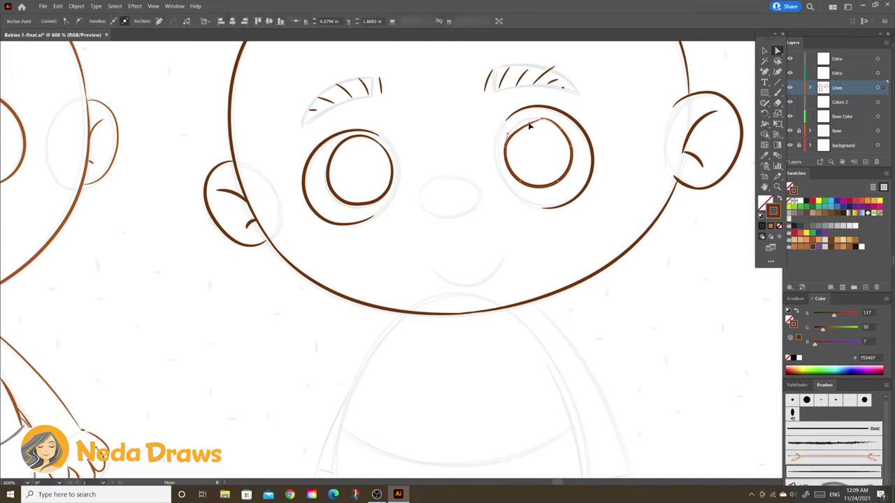
drag(424, 194, 481, 200)
drag(416, 269, 503, 253)
scroll(504, 255, down, 6)
drag(383, 144, 342, 207)
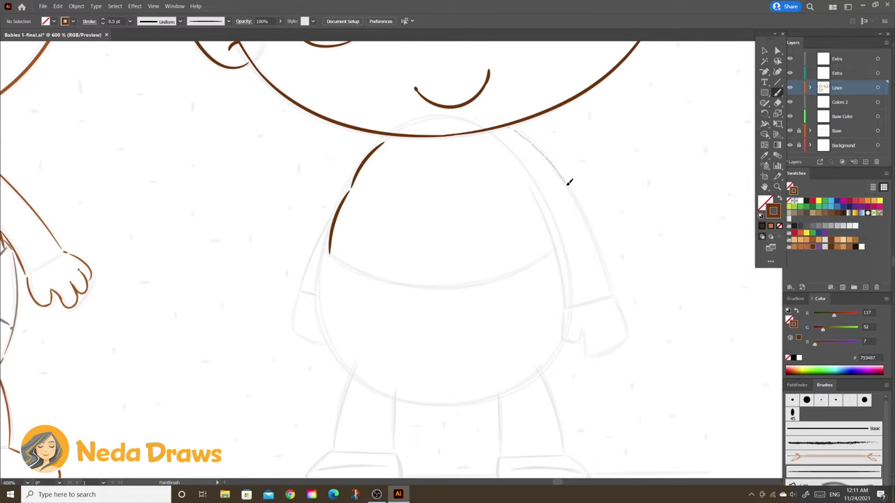
- Trace the right baby's arm and hand outline
drag(569, 182, 611, 294)
drag(529, 187, 564, 304)
mouse_move(564, 306)
mouse_down()
mouse_move(574, 340)
mouse_move(622, 334)
mouse_up()
scroll(489, 280, down, 2)
drag(407, 164, 371, 245)
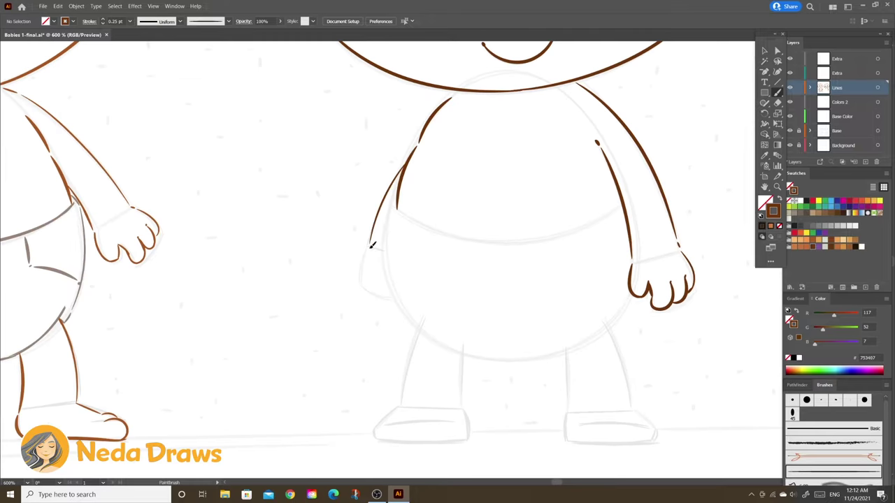
- Outline the right baby's grey diaper with waist line, bottom edge and crease
drag(396, 208, 423, 222)
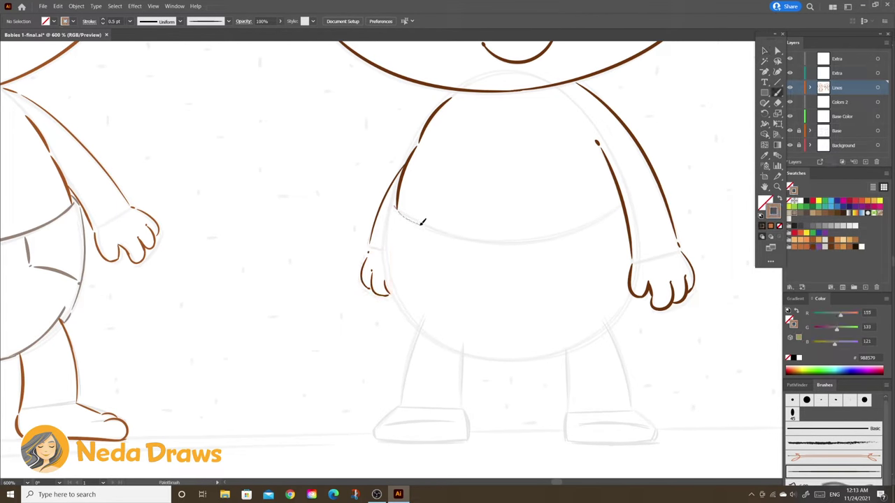
drag(605, 214, 621, 202)
mouse_move(415, 323)
mouse_down()
mouse_move(386, 256)
mouse_move(568, 215)
mouse_up()
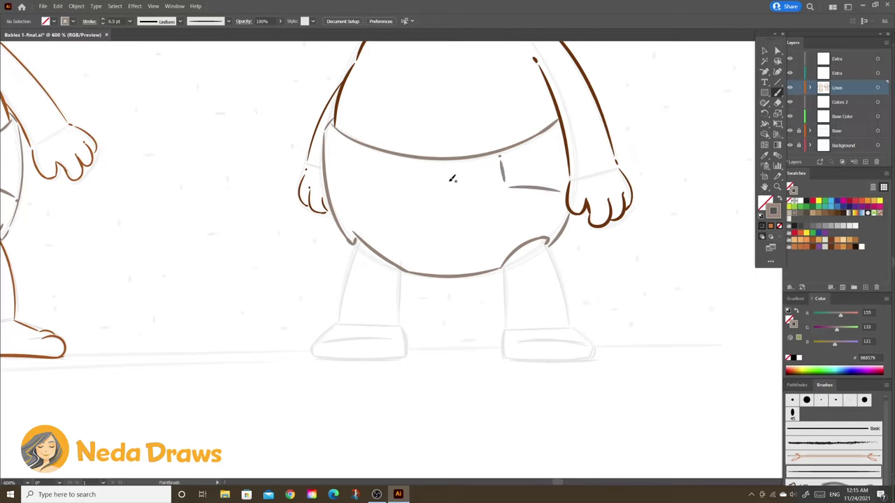
drag(356, 179, 337, 189)
scroll(403, 284, up, 2)
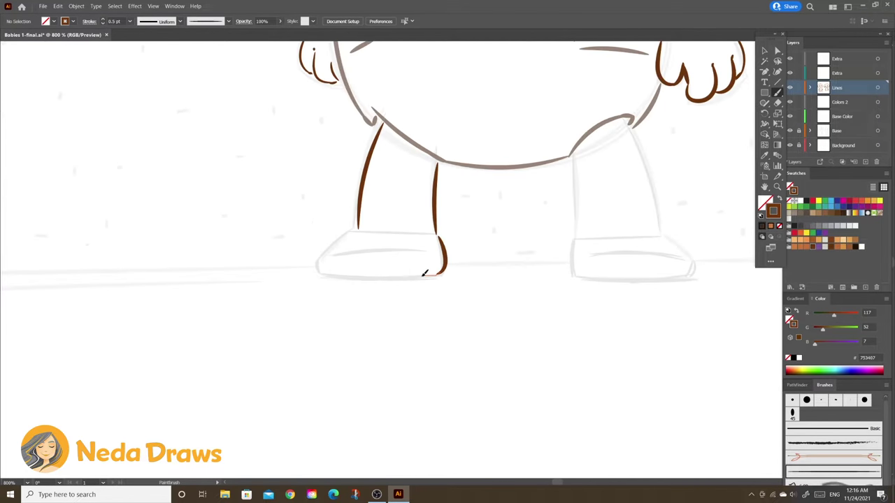
- Trace both legs and feet of the right baby, with reshaped toe arcs
drag(438, 237, 319, 276)
drag(425, 261, 399, 246)
drag(326, 252, 319, 274)
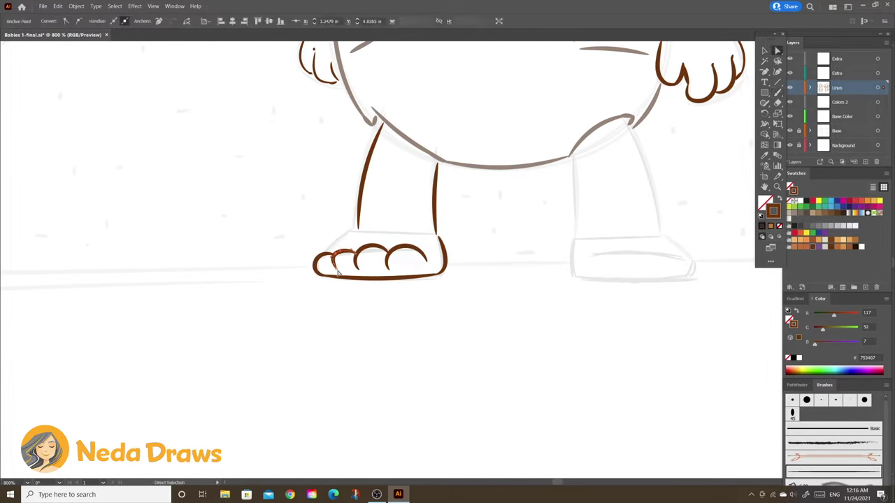
drag(572, 155, 576, 236)
drag(578, 274, 696, 246)
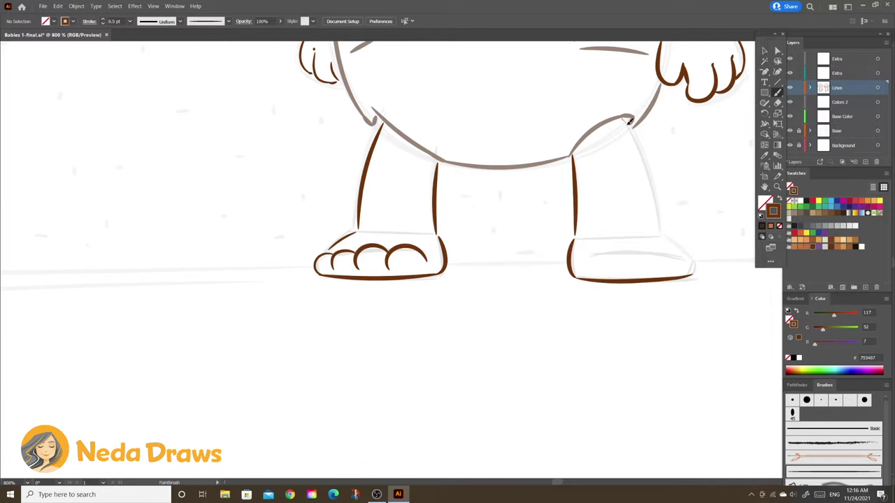
drag(625, 120, 661, 232)
drag(590, 260, 653, 277)
mouse_move(650, 264)
mouse_down()
mouse_move(672, 278)
mouse_move(693, 275)
mouse_up()
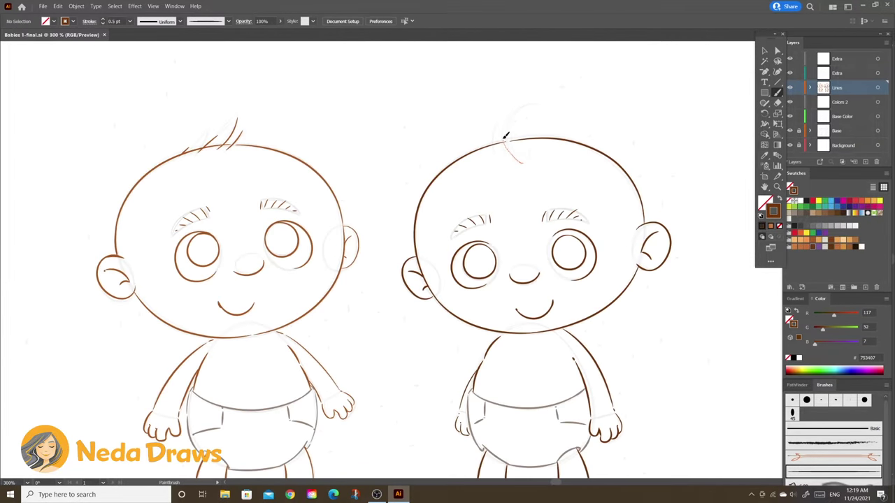
- Add a hair curl, two ground lines under both babies, and right-foot toe lines
mouse_move(526, 161)
mouse_down()
mouse_move(549, 118)
mouse_move(493, 154)
mouse_up()
drag(193, 288, 253, 285)
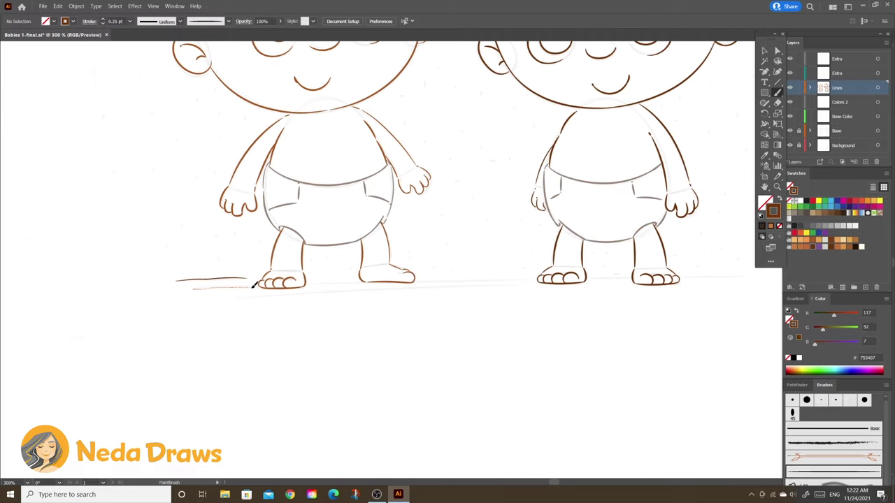
drag(469, 278, 741, 279)
drag(230, 303, 531, 286)
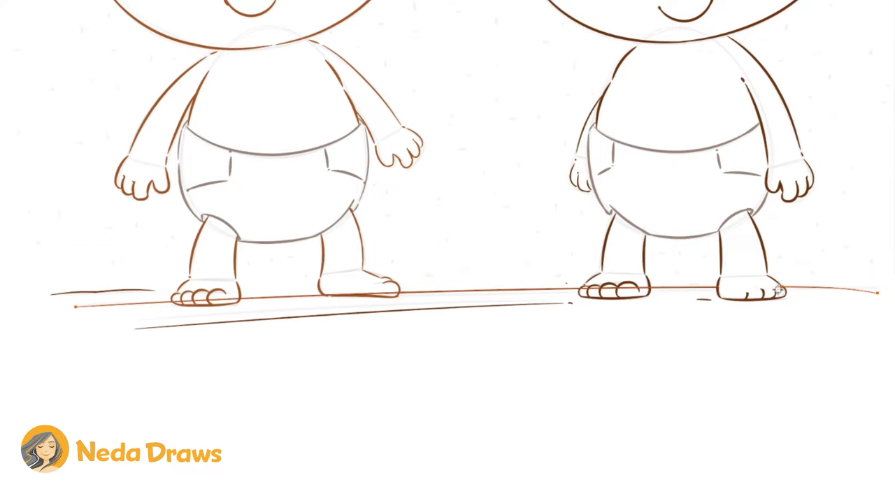
drag(777, 292, 731, 294)
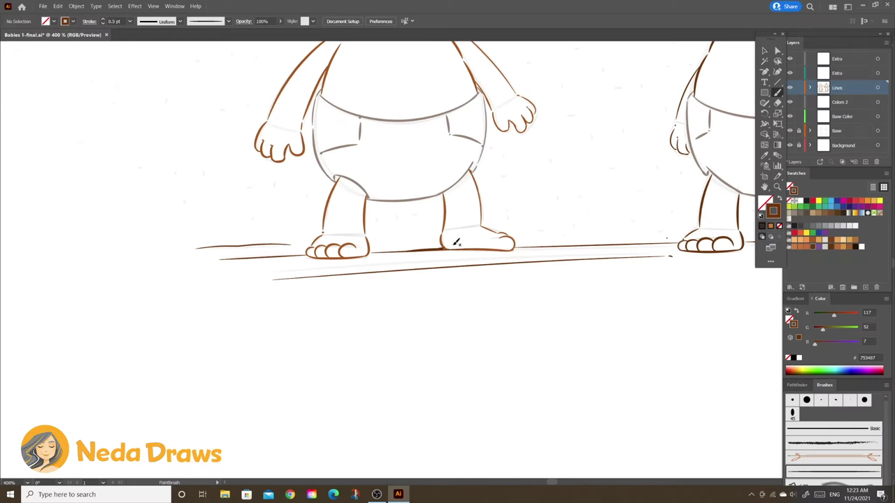
- Erase stray line ends, then paint light orange skin around the left baby's head
scroll(399, 303, up, 2)
key(shift+e)
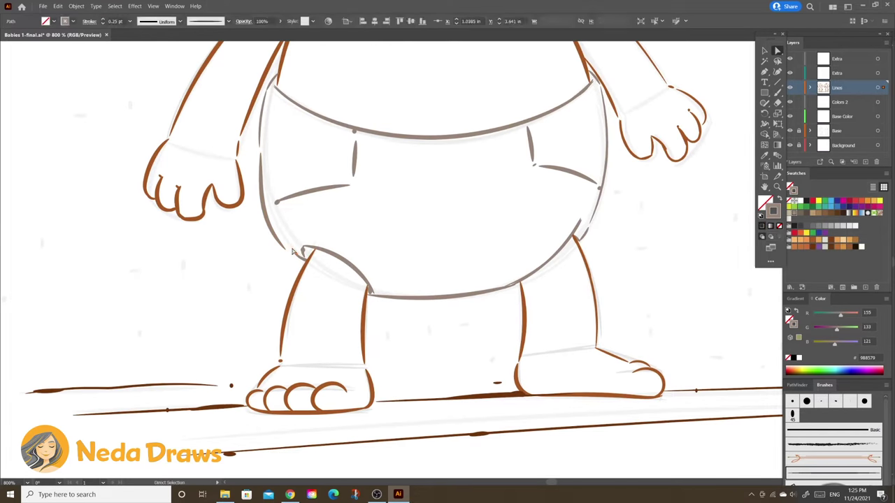
key(b)
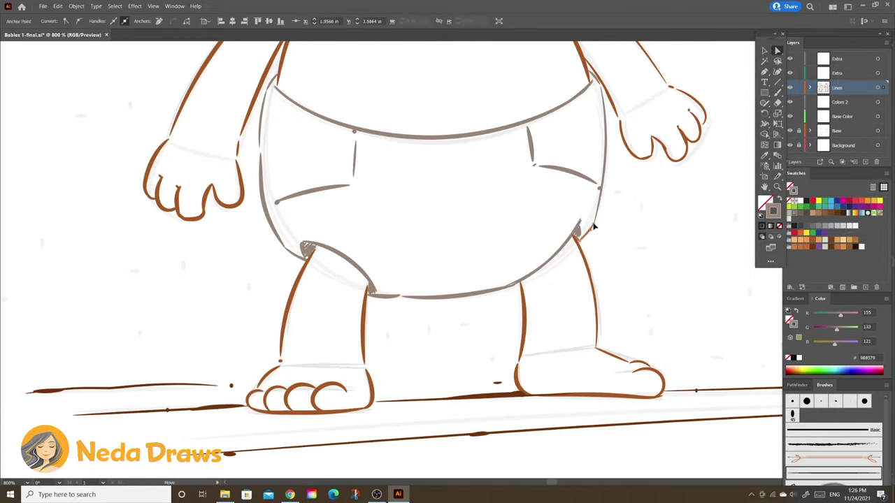
mouse_move(389, 98)
mouse_down()
mouse_move(222, 223)
mouse_move(224, 269)
mouse_move(383, 105)
mouse_move(481, 153)
mouse_move(492, 259)
mouse_move(475, 302)
mouse_up()
mouse_move(440, 129)
mouse_down()
mouse_move(270, 272)
mouse_move(315, 325)
mouse_move(364, 147)
mouse_move(483, 188)
mouse_move(371, 208)
mouse_move(461, 238)
mouse_move(315, 322)
mouse_move(489, 293)
mouse_move(306, 314)
mouse_move(392, 337)
mouse_up()
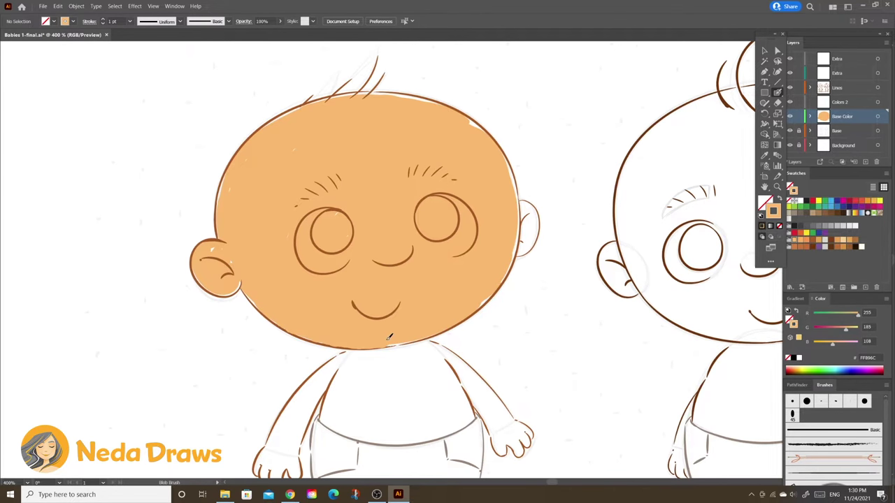
- Fill the left baby's chin, arm, hand and fingers with light orange skin
scroll(328, 308, down, 5)
drag(335, 200, 273, 294)
scroll(336, 210, up, 2)
mouse_move(391, 252)
mouse_down()
mouse_move(422, 183)
mouse_move(404, 291)
mouse_move(374, 269)
mouse_move(353, 294)
mouse_move(342, 290)
mouse_up()
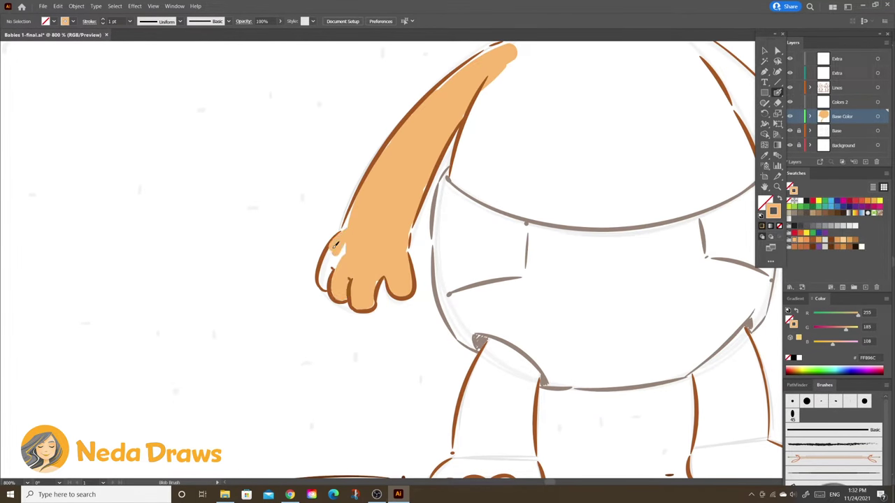
drag(336, 245, 154, 315)
drag(448, 209, 367, 210)
mouse_move(616, 273)
mouse_down()
mouse_move(584, 307)
mouse_move(574, 260)
mouse_move(578, 302)
mouse_move(549, 234)
mouse_move(462, 133)
mouse_move(521, 226)
mouse_move(399, 290)
mouse_move(209, 209)
mouse_move(373, 120)
mouse_move(453, 145)
mouse_move(482, 251)
mouse_up()
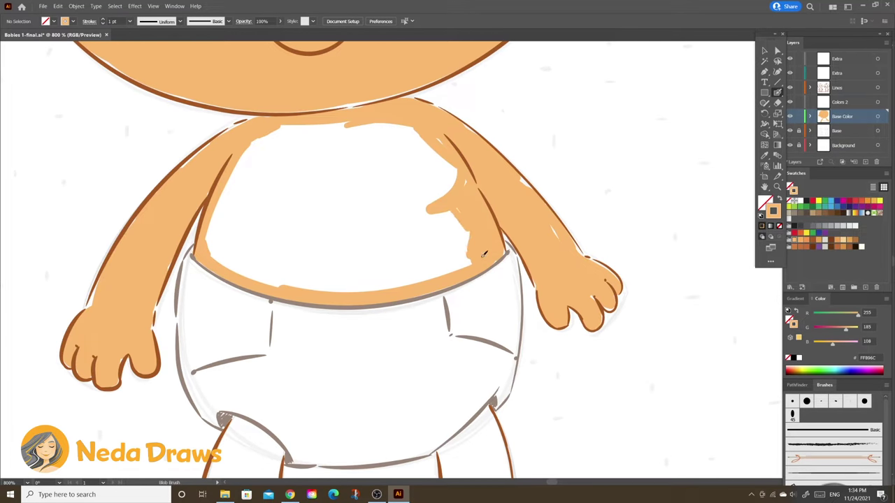
- Fill the left baby's legs and foot orange, then start brown around the right baby's head
scroll(595, 175, down, 5)
mouse_move(242, 257)
mouse_down()
mouse_move(271, 216)
mouse_move(300, 252)
mouse_move(276, 314)
mouse_move(230, 322)
mouse_move(298, 340)
mouse_move(241, 349)
mouse_move(202, 339)
mouse_move(188, 367)
mouse_up()
scroll(604, 322, up, 1)
mouse_move(453, 156)
mouse_down()
mouse_move(390, 210)
mouse_move(416, 371)
mouse_move(475, 161)
mouse_move(501, 326)
mouse_move(570, 346)
mouse_move(591, 374)
mouse_move(476, 244)
mouse_move(532, 378)
mouse_up()
drag(418, 375, 509, 382)
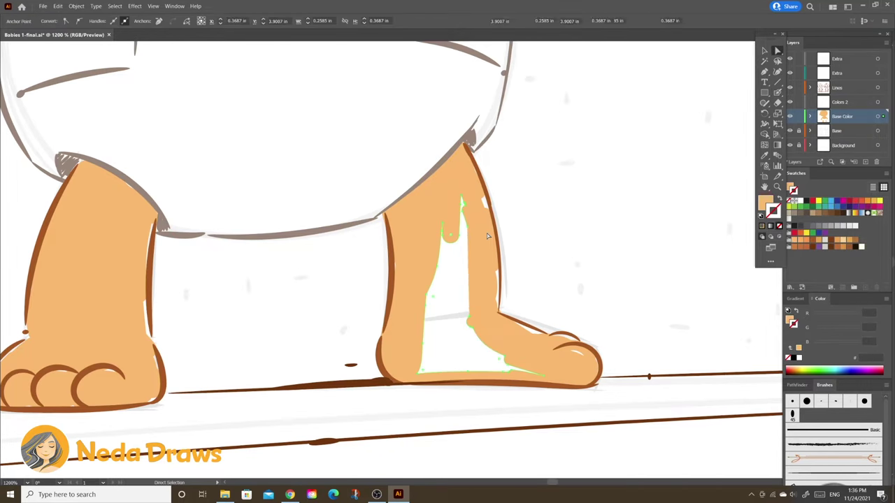
mouse_move(465, 92)
mouse_down()
mouse_move(395, 102)
mouse_move(308, 210)
mouse_move(307, 259)
mouse_move(322, 294)
mouse_move(371, 322)
mouse_move(496, 332)
mouse_move(595, 249)
mouse_move(615, 203)
mouse_move(633, 210)
mouse_move(622, 245)
mouse_move(601, 259)
mouse_up()
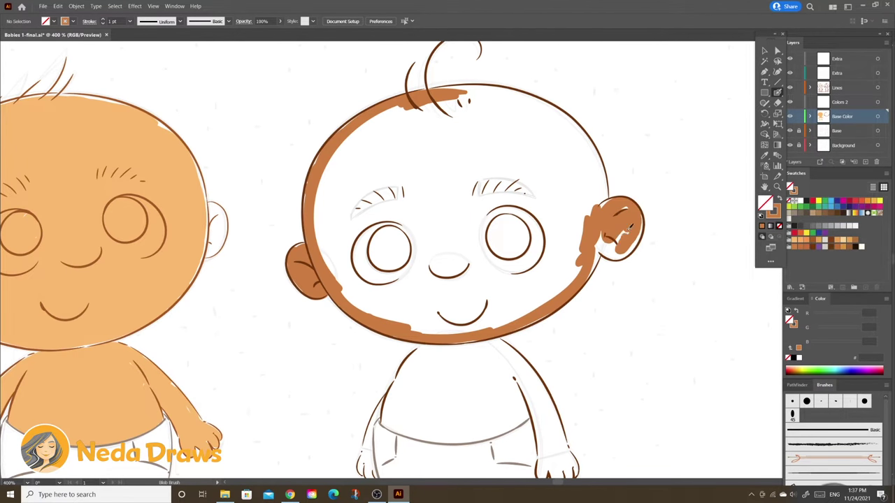
- Complete the brown rim and fill the right baby's head and ears
key(ctrl+equal)
key(ctrl+minus)
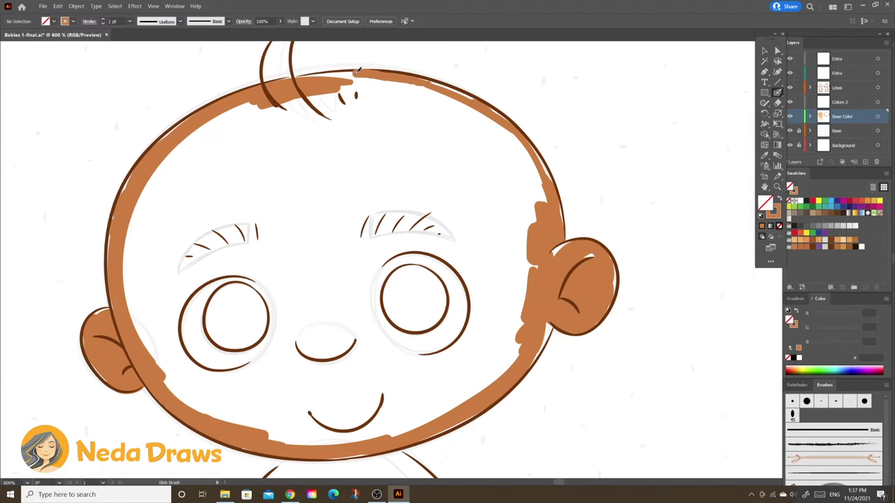
mouse_move(303, 77)
mouse_down()
mouse_move(444, 90)
mouse_move(540, 175)
mouse_up()
drag(420, 126, 361, 204)
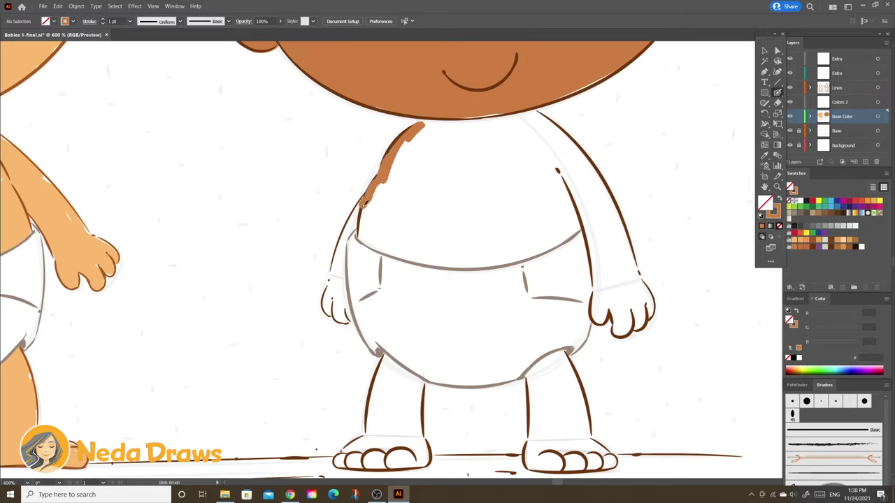
- Paint brown skin on the right baby's side, arms, shoulder, hand and fingers
key(ctrl+equal)
drag(454, 42, 364, 371)
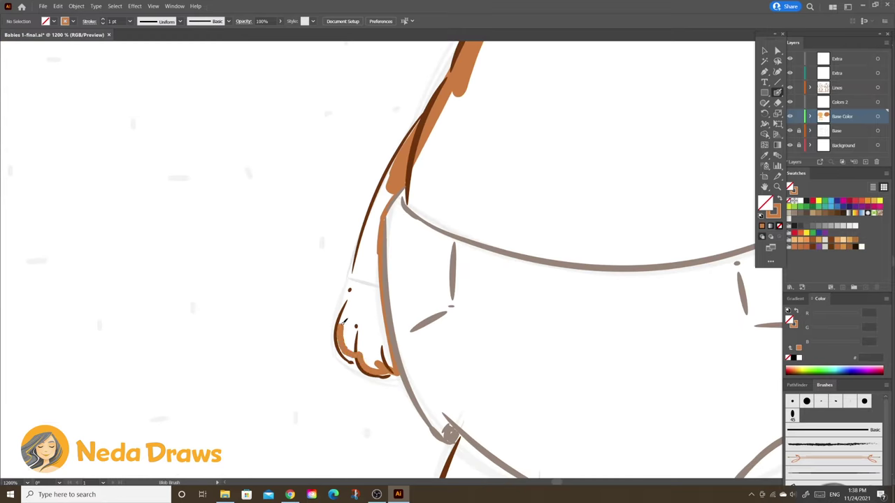
drag(388, 175, 342, 356)
key(ctrl+minus)
drag(483, 147, 551, 192)
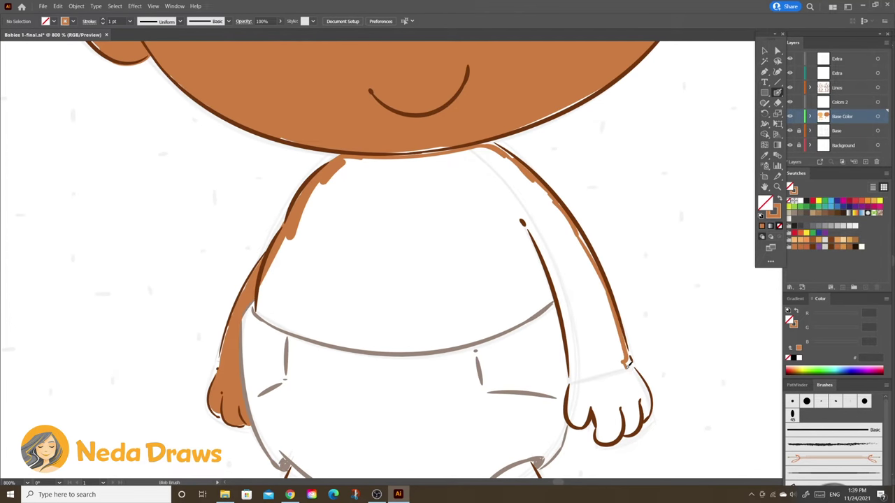
drag(628, 362, 650, 412)
key(ctrl+equal)
mouse_move(498, 255)
mouse_down()
mouse_move(476, 308)
mouse_move(389, 202)
mouse_up()
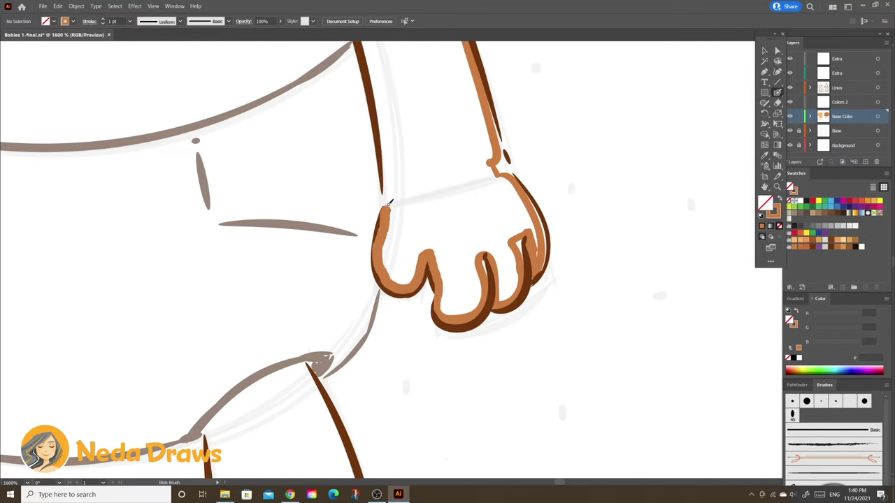
- Fill the right baby's belly, torso, legs and feet with brown skin
key(ctrl+minus)
mouse_move(521, 276)
mouse_down()
mouse_move(243, 299)
mouse_move(226, 257)
mouse_up()
click(473, 254)
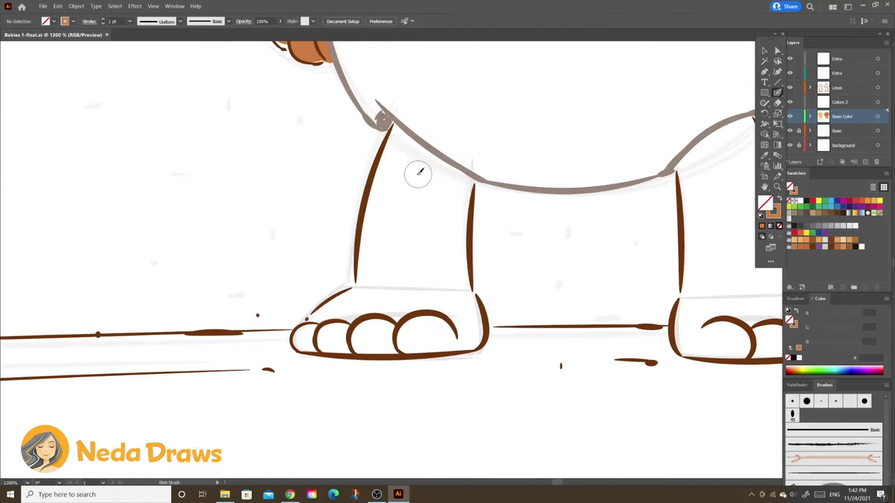
mouse_move(418, 174)
mouse_down()
mouse_move(455, 176)
mouse_move(483, 336)
mouse_move(421, 312)
mouse_move(297, 343)
mouse_move(353, 287)
mouse_move(384, 167)
mouse_move(364, 273)
mouse_up()
scroll(547, 261, right, 5)
mouse_move(444, 136)
mouse_down()
mouse_move(378, 170)
mouse_move(371, 342)
mouse_move(531, 363)
mouse_move(411, 343)
mouse_move(381, 322)
mouse_move(517, 333)
mouse_up()
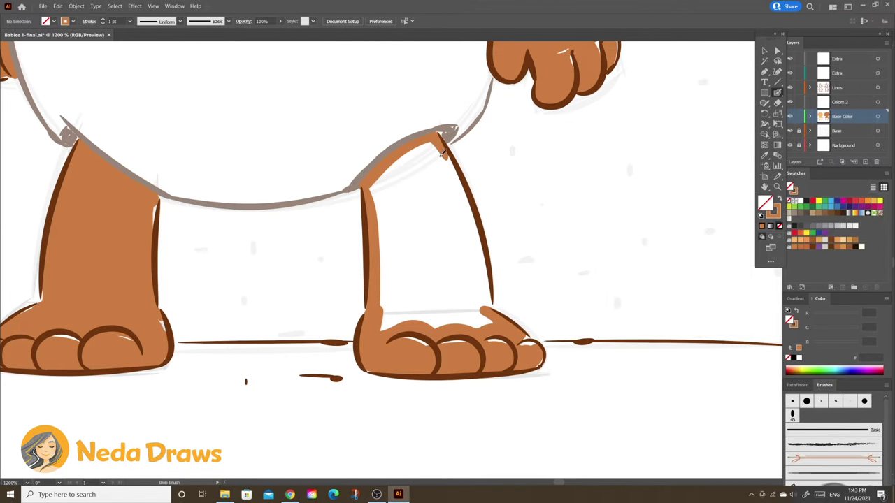
mouse_move(442, 153)
mouse_down()
mouse_move(483, 250)
mouse_move(490, 308)
mouse_up()
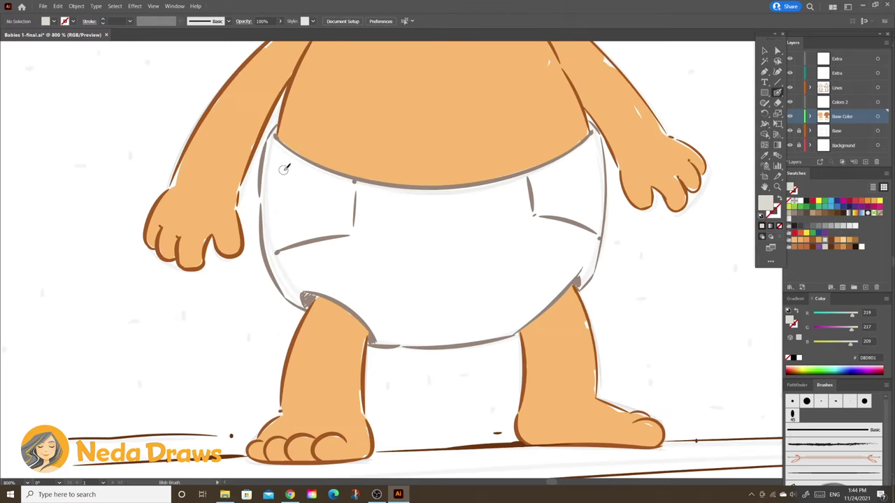
- Shade the diapers light grey along sides, bottom and waistband
mouse_move(284, 168)
mouse_down()
mouse_move(269, 210)
mouse_move(329, 179)
mouse_move(552, 179)
mouse_move(596, 136)
mouse_move(596, 217)
mouse_move(580, 283)
mouse_move(504, 323)
mouse_move(387, 330)
mouse_move(315, 294)
mouse_up()
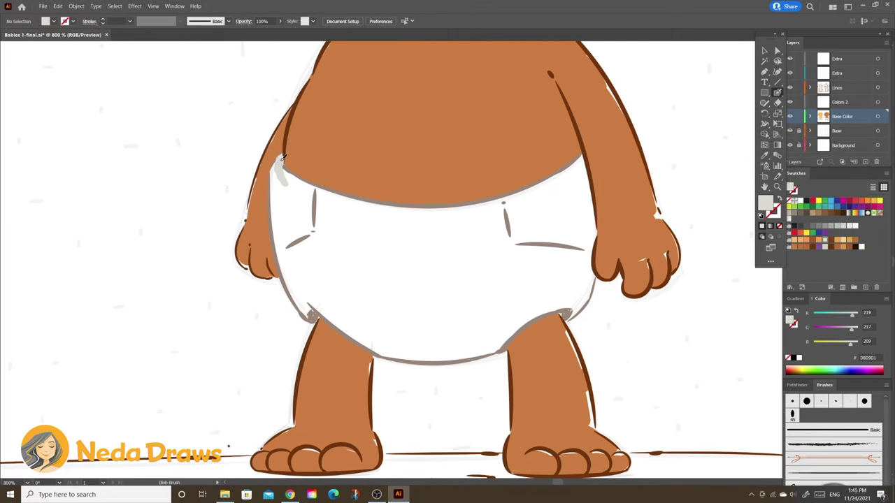
mouse_move(282, 159)
mouse_down()
mouse_move(298, 283)
mouse_move(332, 304)
mouse_up()
mouse_move(391, 336)
mouse_down()
mouse_move(538, 307)
mouse_move(591, 266)
mouse_move(573, 162)
mouse_move(578, 237)
mouse_up()
mouse_move(575, 169)
mouse_down()
mouse_move(489, 203)
mouse_move(319, 189)
mouse_up()
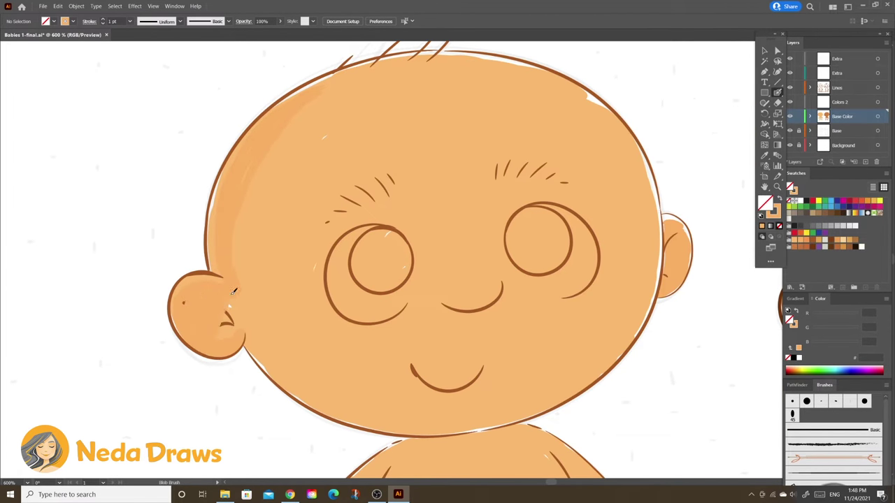
- Add darker shading strokes across the head, cheek and lower jaw
drag(396, 64, 349, 85)
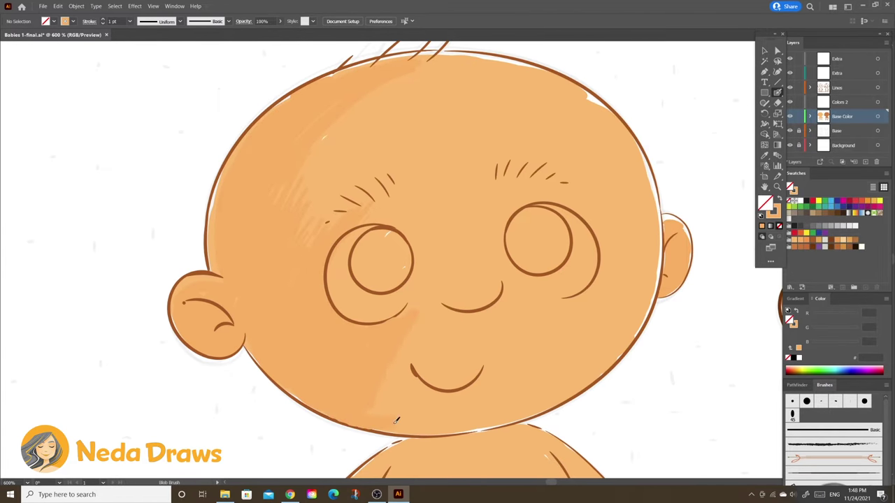
drag(396, 419, 427, 259)
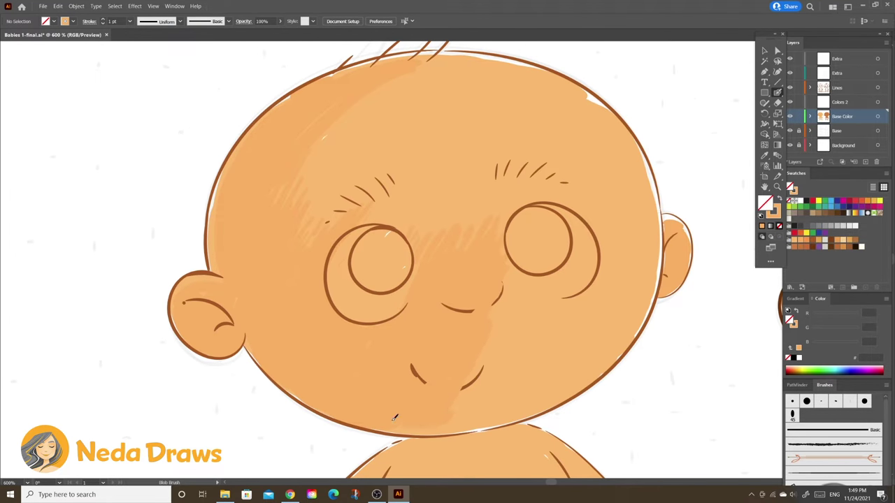
scroll(447, 252, down, 1)
scroll(447, 252, right, 2)
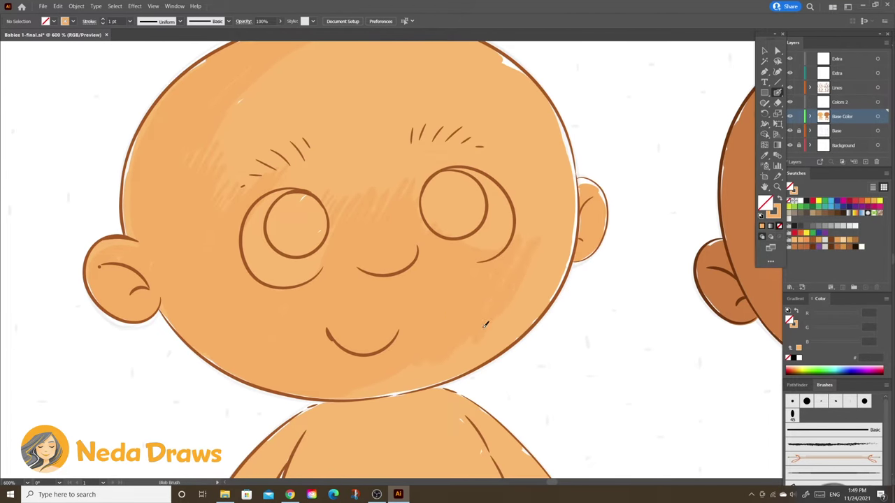
drag(394, 385, 558, 281)
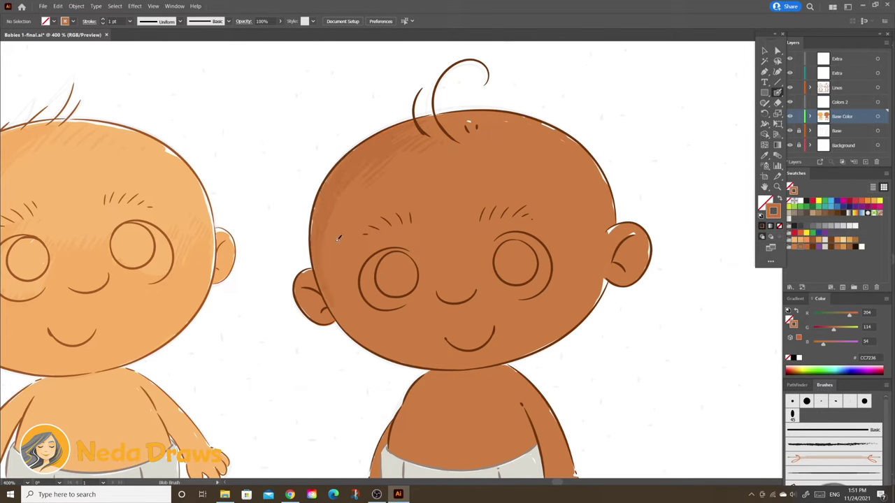
scroll(336, 251, down, 2)
scroll(336, 252, right, 1)
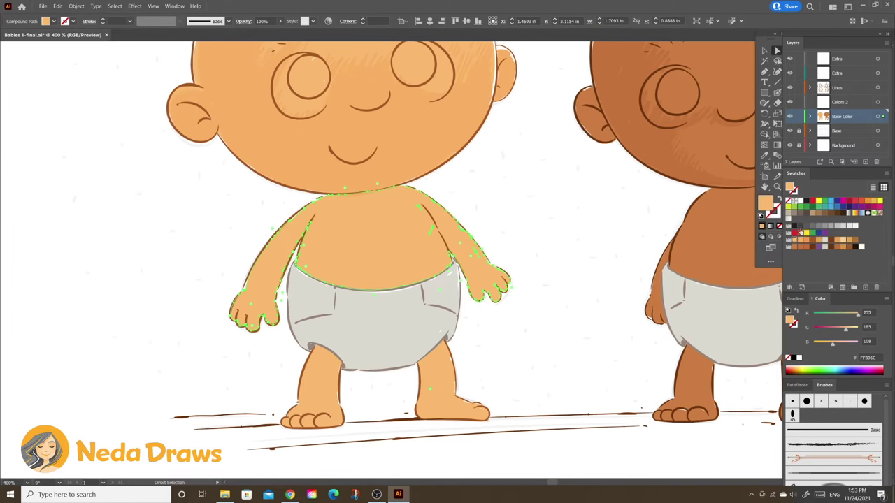
- Erase light patches into the left baby's chest, foot and leg skin
key(shift+e)
mouse_move(406, 186)
mouse_down()
mouse_move(339, 237)
mouse_move(433, 235)
mouse_move(442, 257)
mouse_move(423, 198)
mouse_up()
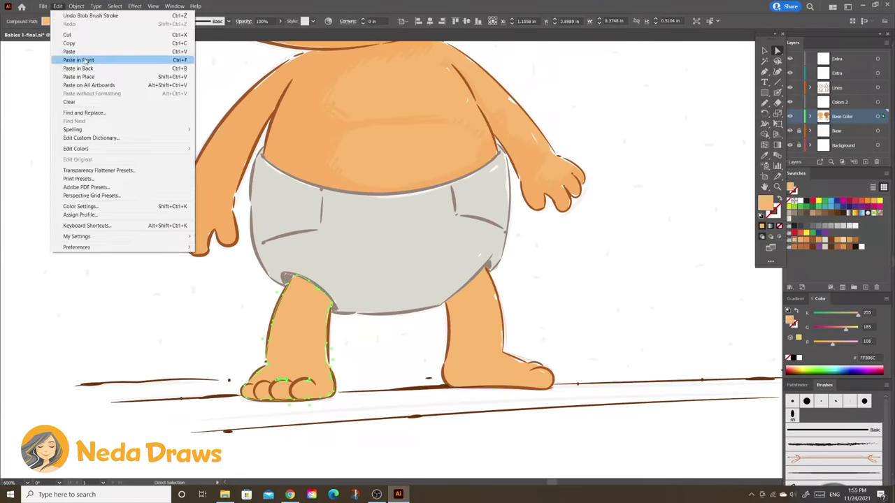
click(105, 58)
drag(328, 329, 369, 357)
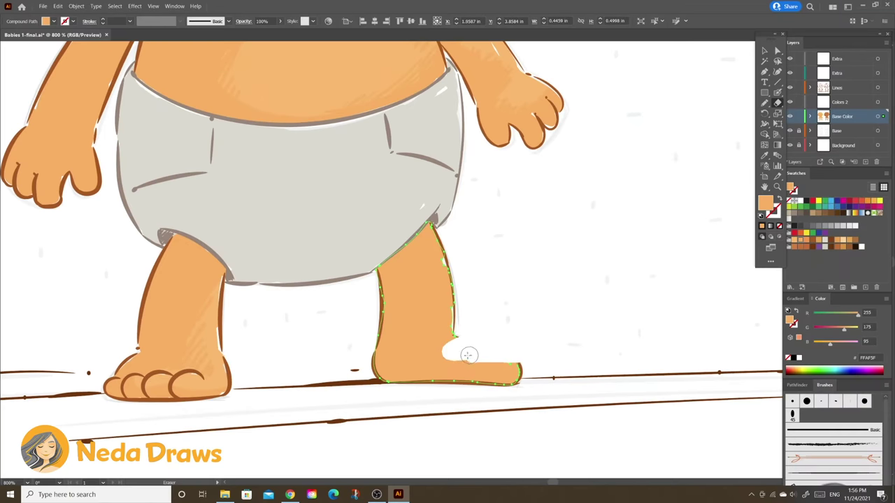
drag(446, 253, 429, 287)
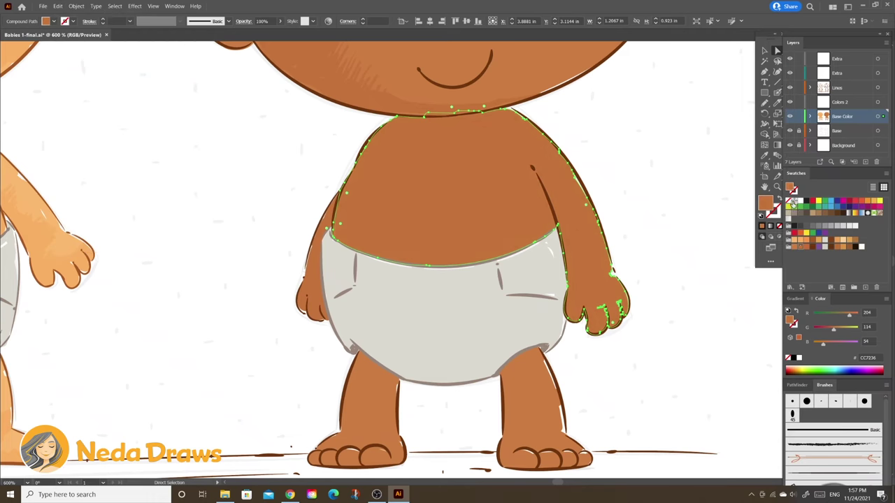
- Erase light patches on the brown torso, then add hatch shading to both legs
key(shift+e)
mouse_move(521, 119)
mouse_down()
mouse_move(508, 243)
mouse_move(533, 175)
mouse_move(587, 221)
mouse_up()
key(ctrl+shift+a)
key(shift+b)
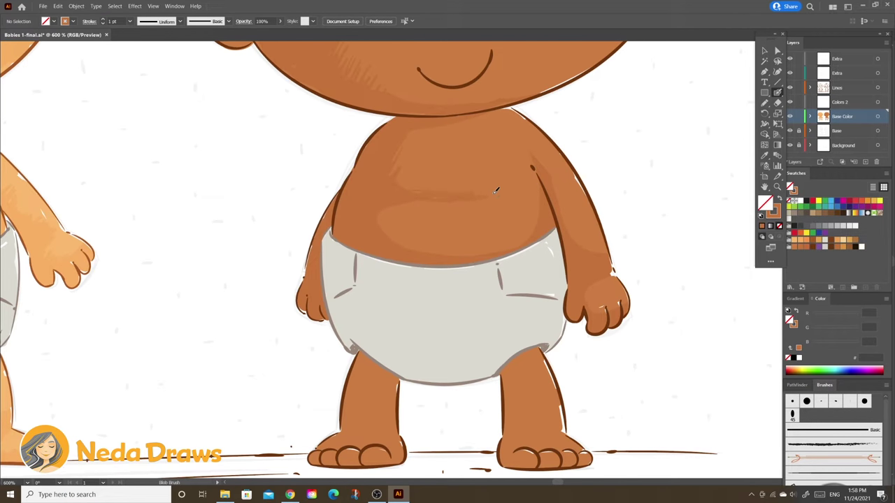
key(ctrl+equal)
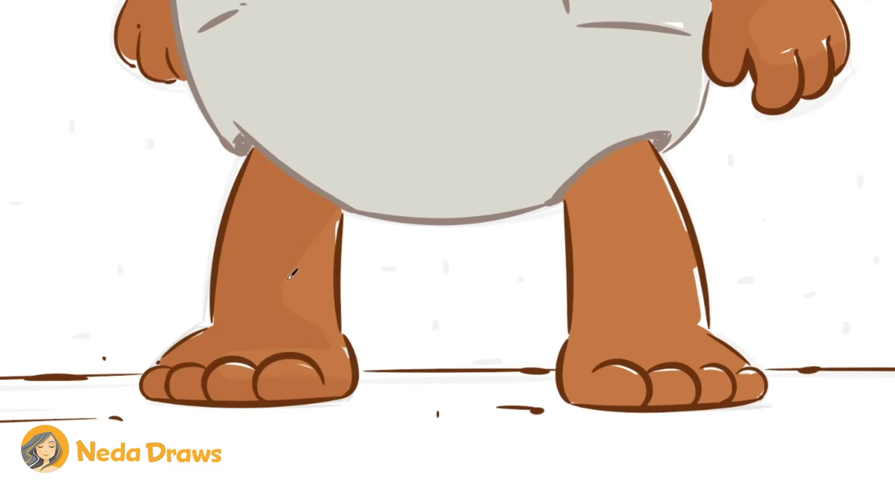
drag(640, 290, 749, 346)
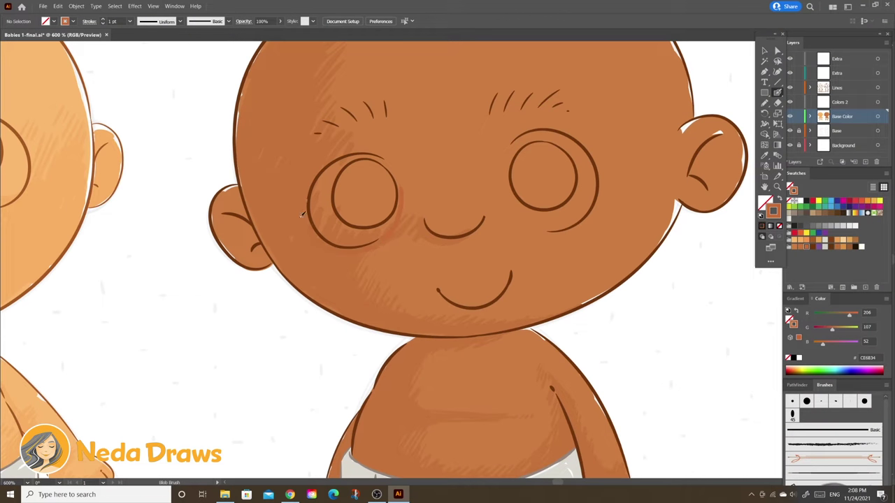
- Paint reddish shading strokes around the darker baby's closed eye and right eye
key(ctrl+plus)
key(ctrl+plus)
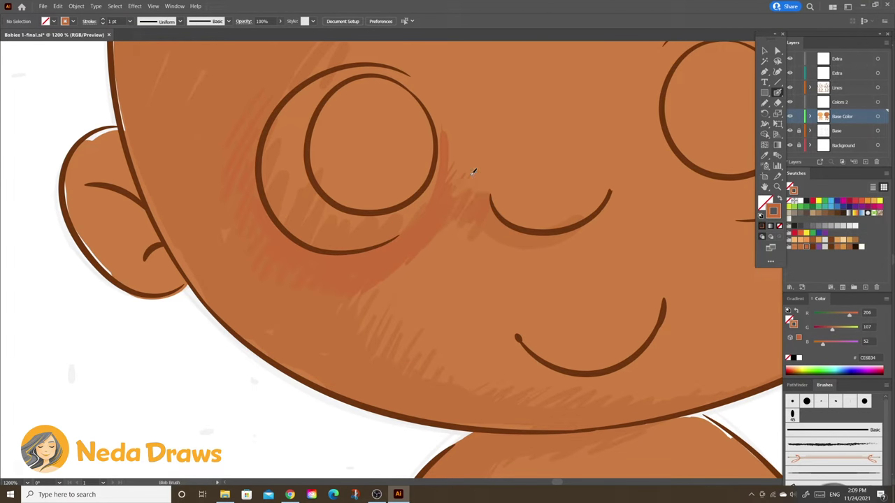
mouse_move(474, 172)
mouse_down()
mouse_move(523, 205)
mouse_move(587, 210)
mouse_up()
mouse_move(509, 161)
mouse_down()
mouse_move(570, 140)
mouse_move(451, 182)
mouse_up()
drag(574, 190, 610, 175)
key(ctrl+minus)
key(ctrl+minus)
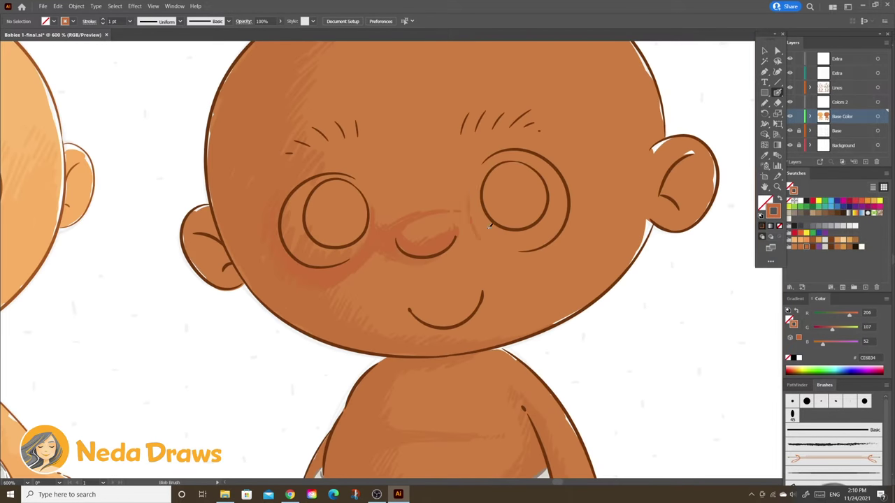
drag(540, 246, 508, 143)
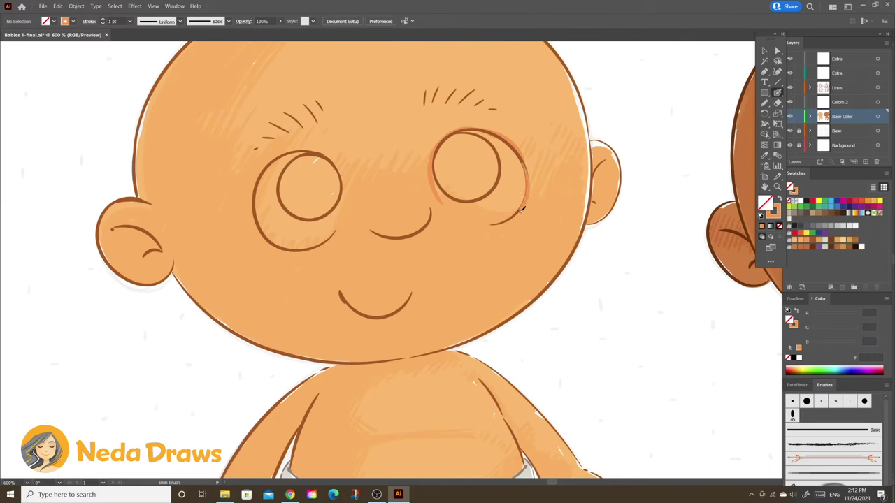
- Shade around the lighter baby's eyes and under its nose with reddish strokes
drag(437, 171, 521, 224)
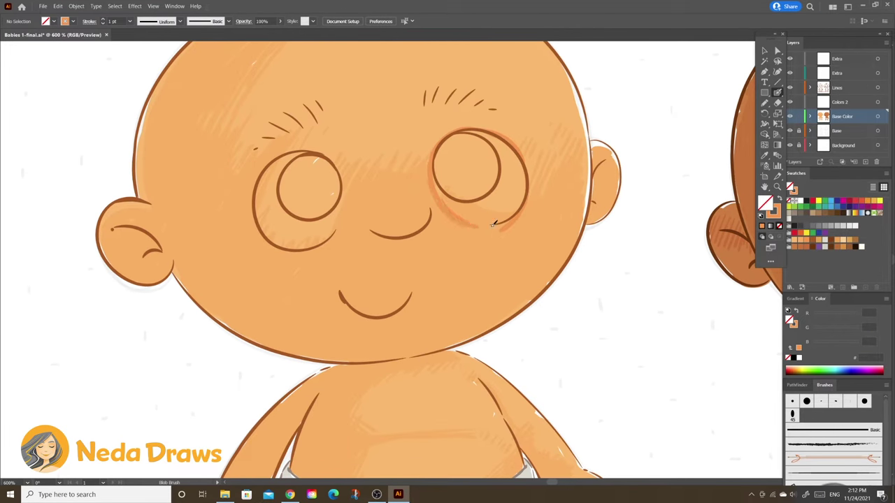
drag(430, 213, 367, 225)
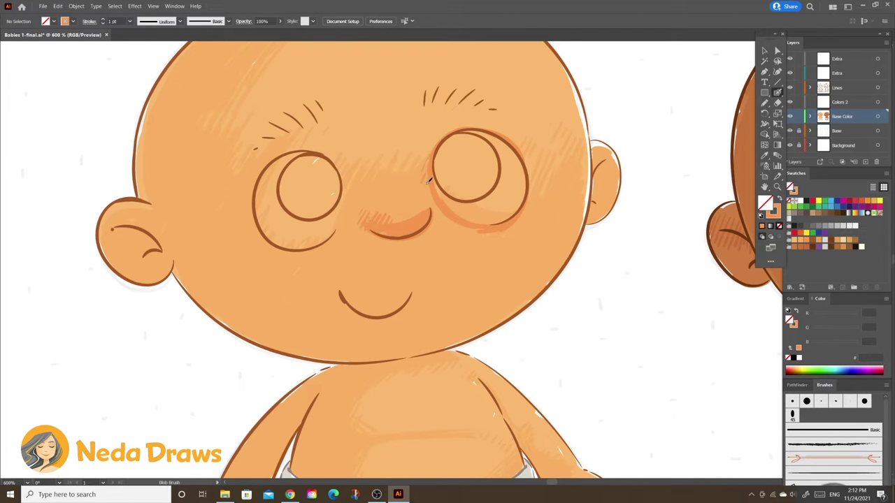
mouse_move(349, 195)
mouse_down()
mouse_move(250, 224)
mouse_move(257, 184)
mouse_up()
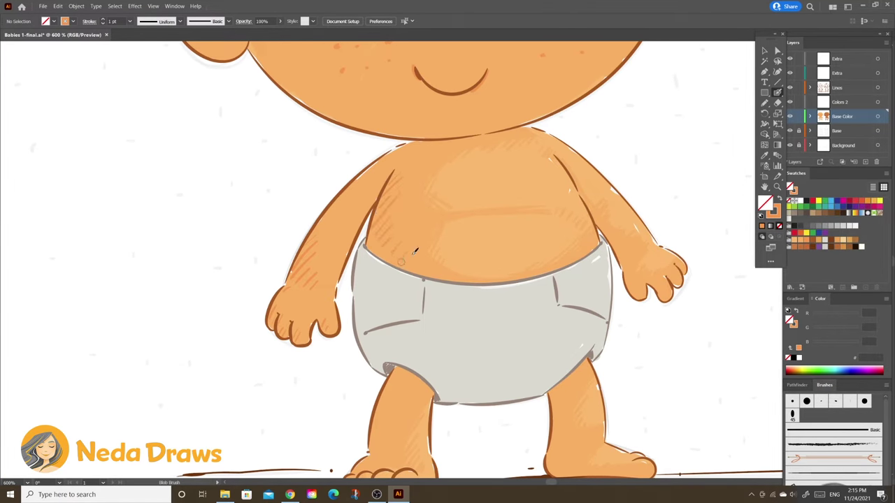
- Zoom in and hatch shading strokes down the left edge of the leg
ctrl+click(591, 187)
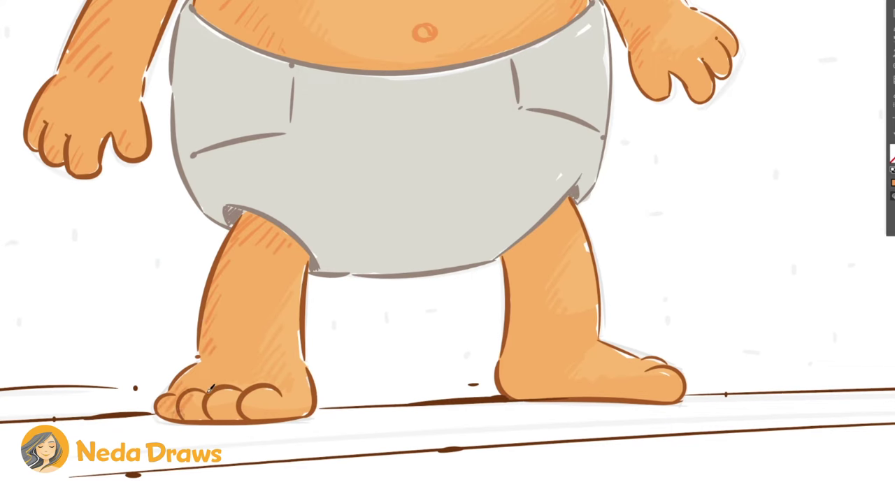
drag(531, 237, 518, 374)
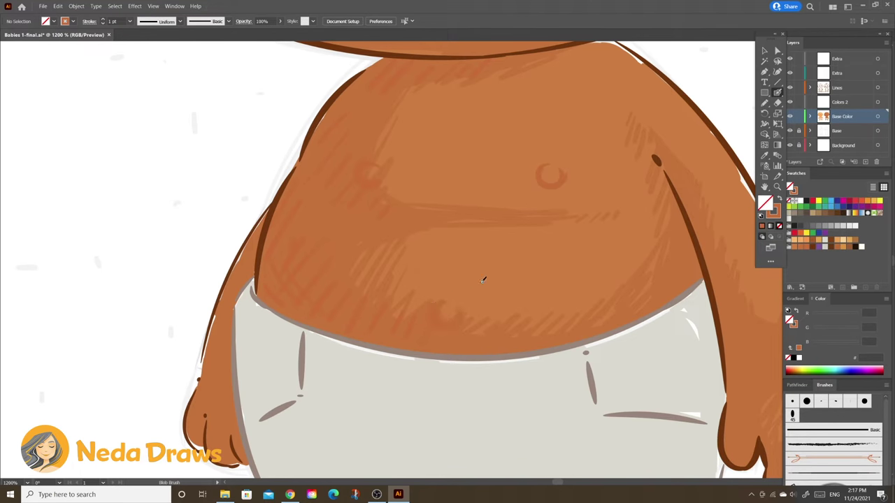
scroll(313, 286, down, 5)
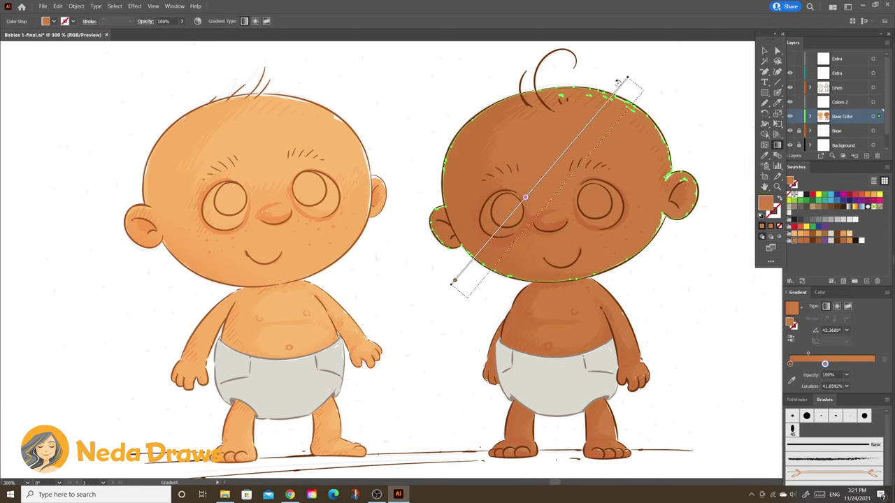
- Angle both babies' skin gradients diagonally and hatch orange strokes into the lighter baby's left eyebrow
drag(657, 185, 633, 84)
click(280, 322)
drag(155, 292, 348, 384)
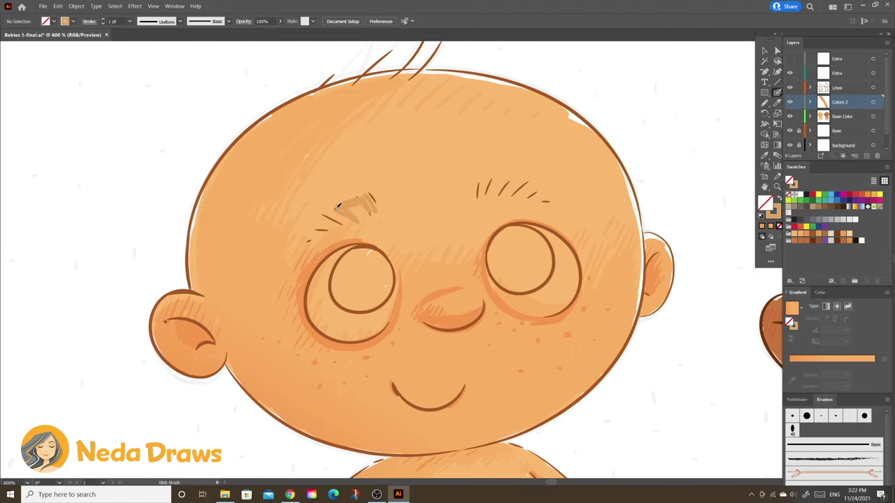
mouse_move(343, 213)
mouse_down()
mouse_move(323, 224)
mouse_move(355, 201)
mouse_up()
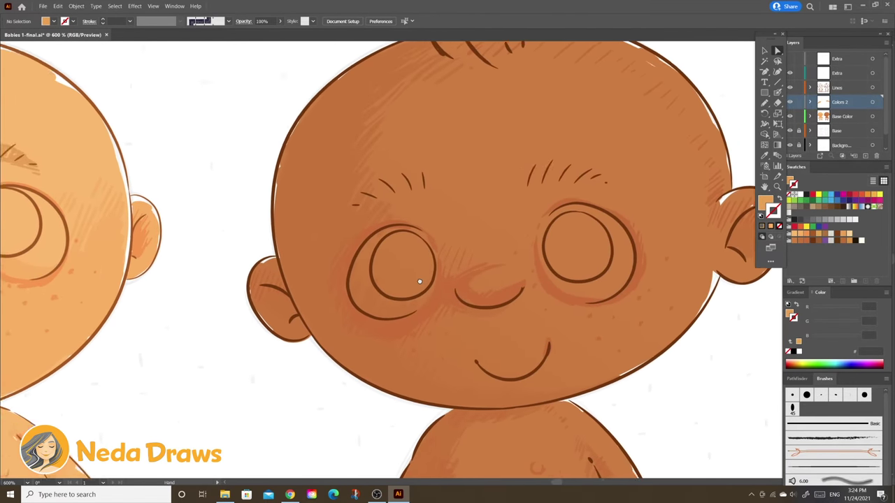
- Fill the darker baby's eyebrows with hair strokes and erase the stray eyebrow ends
drag(420, 282, 369, 280)
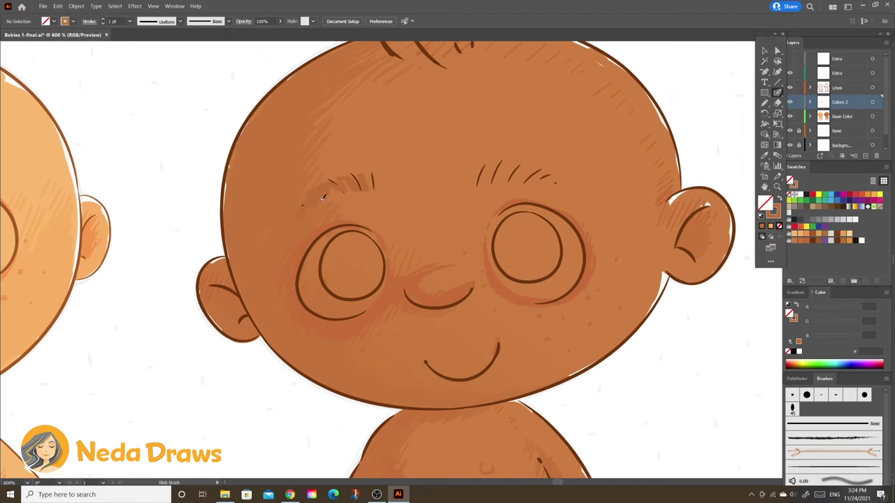
drag(323, 198, 371, 181)
key(shift+e)
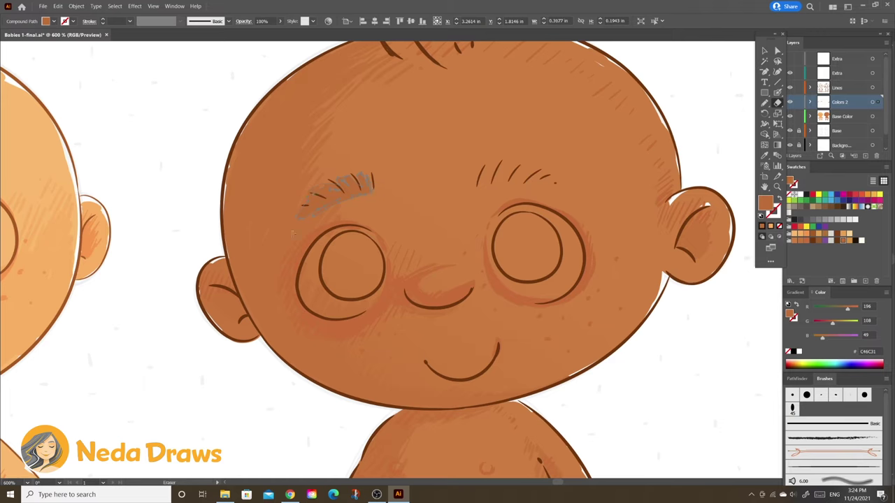
key(shift+b)
drag(496, 183, 503, 165)
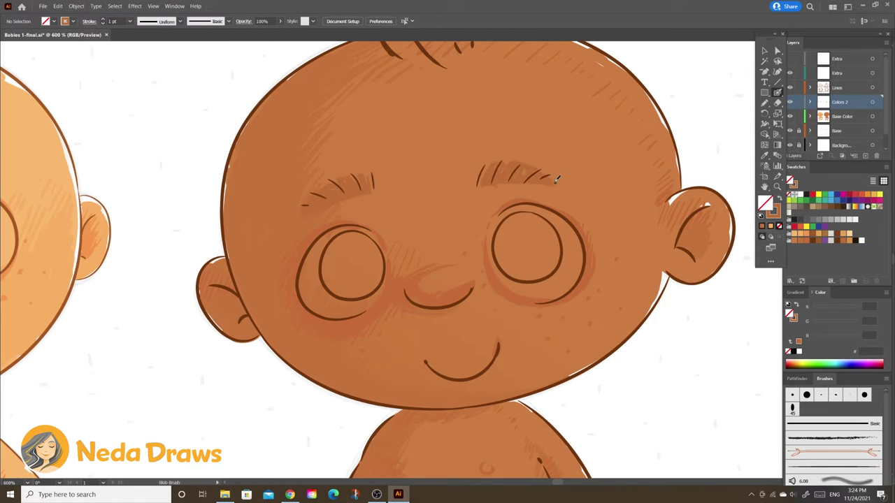
key(shift+e)
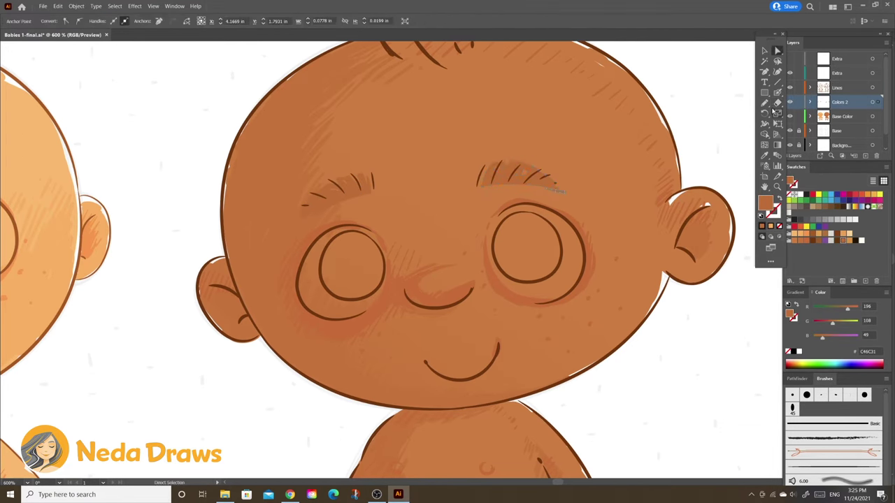
drag(552, 186, 567, 188)
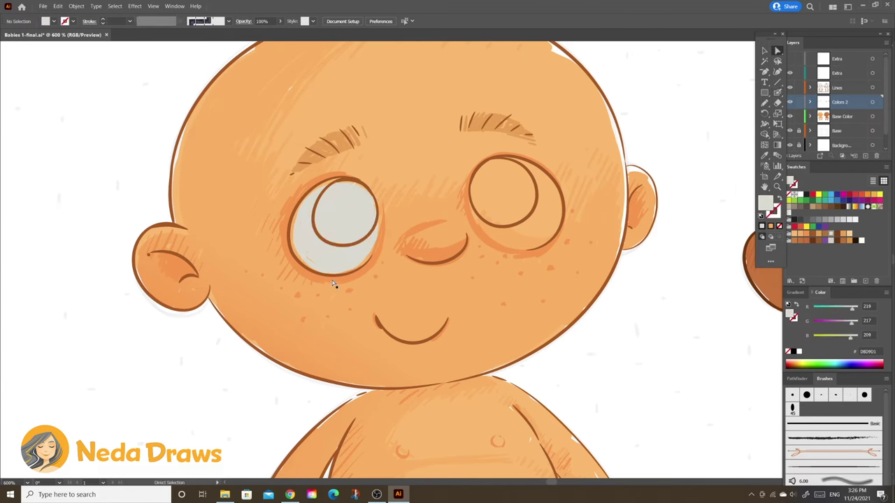
- Paint grey eye whites and grey rings around both eyes
click(384, 253)
key(shift+b)
drag(383, 224, 329, 280)
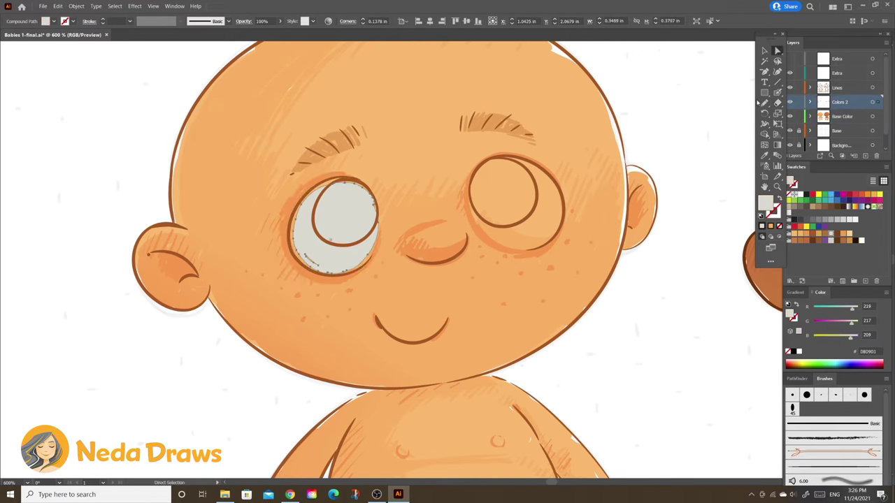
drag(489, 164, 483, 173)
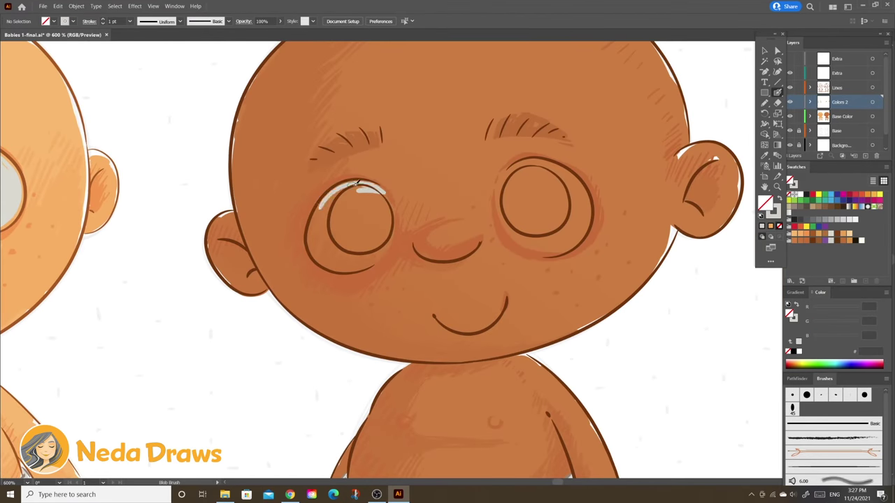
drag(357, 182, 393, 208)
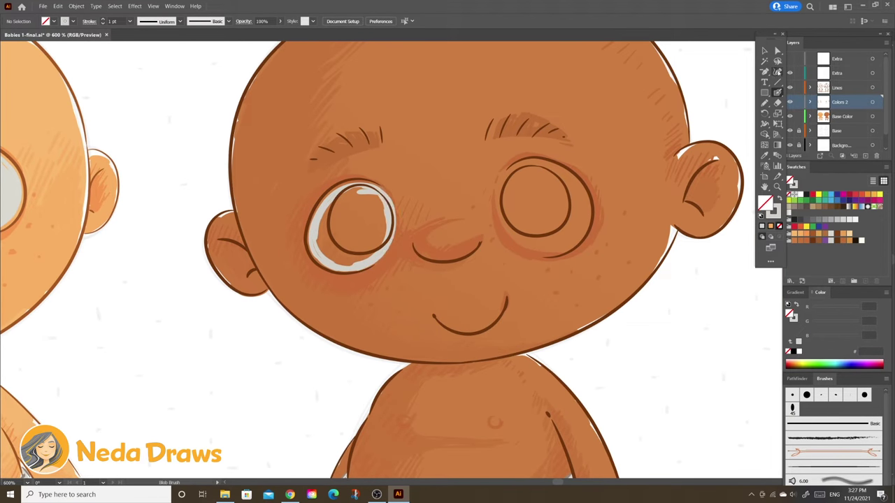
key(a)
key(shift+b)
drag(500, 183, 545, 210)
mouse_move(329, 171)
mouse_down()
mouse_move(360, 183)
mouse_move(336, 179)
mouse_move(371, 238)
mouse_up()
- Paint brown pupils into both babies' eyes
drag(350, 210, 339, 241)
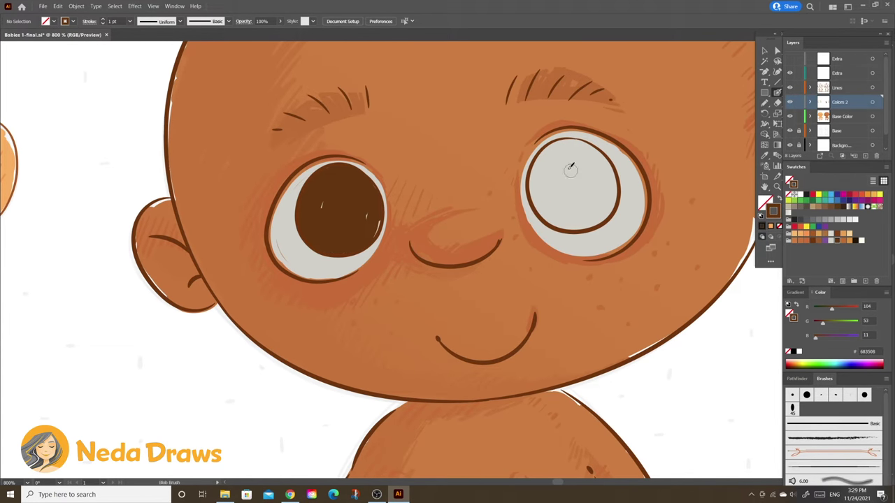
mouse_move(569, 165)
mouse_down()
mouse_move(590, 149)
mouse_move(553, 224)
mouse_move(580, 154)
mouse_move(605, 164)
mouse_move(582, 222)
mouse_up()
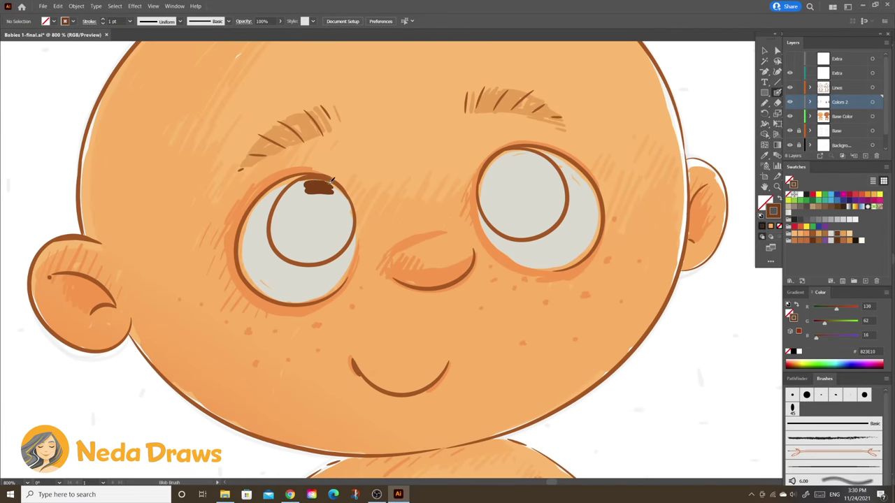
mouse_move(332, 183)
mouse_down()
mouse_move(280, 209)
mouse_move(303, 213)
mouse_move(343, 195)
mouse_move(335, 248)
mouse_move(308, 202)
mouse_up()
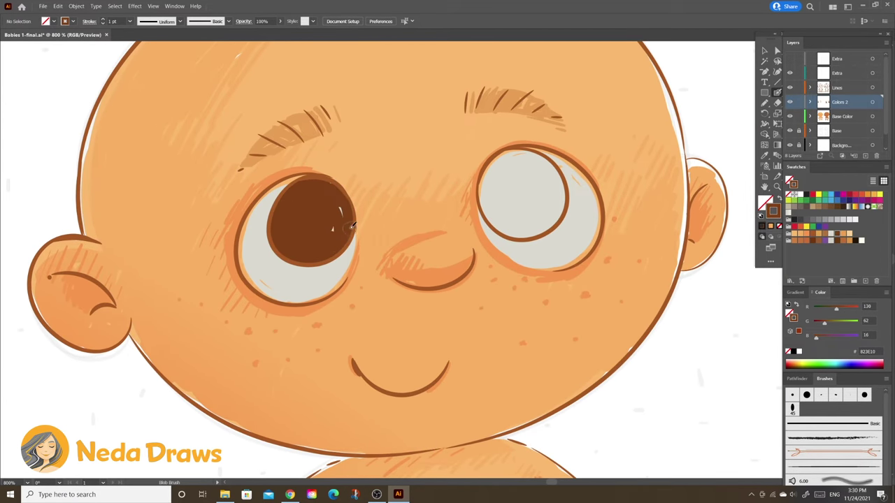
mouse_move(504, 161)
mouse_down()
mouse_move(493, 170)
mouse_move(556, 164)
mouse_move(565, 203)
mouse_move(549, 231)
mouse_move(503, 216)
mouse_move(489, 185)
mouse_up()
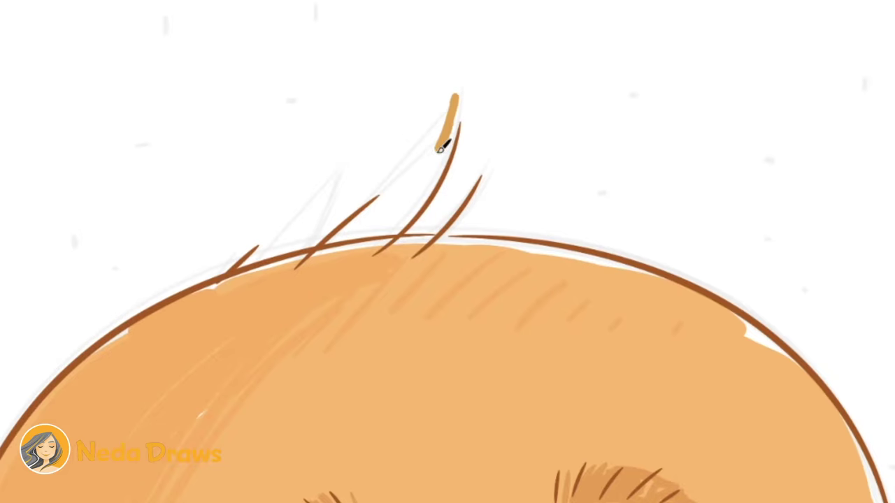
- Finish the right brown pupil, then paint a thick hair strand and strokes around the curl
drag(453, 98, 395, 224)
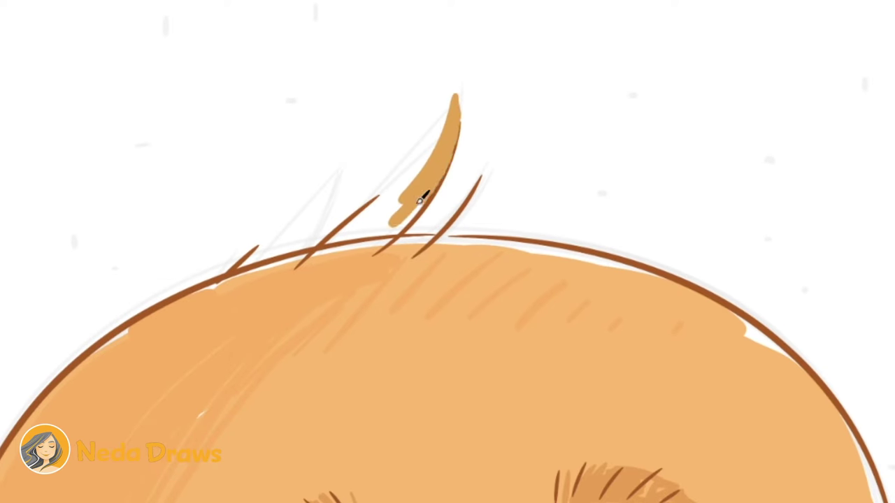
mouse_move(307, 265)
mouse_down()
mouse_move(433, 137)
mouse_move(420, 175)
mouse_move(364, 242)
mouse_move(434, 239)
mouse_move(266, 253)
mouse_up()
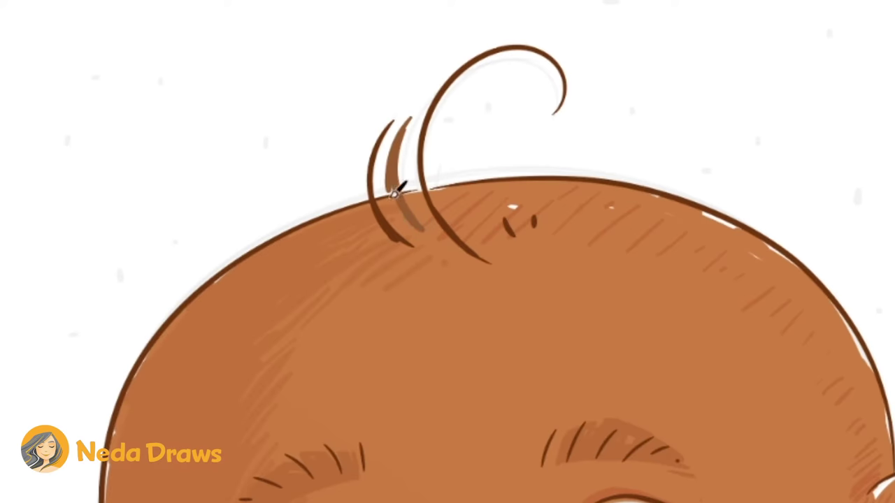
mouse_move(399, 184)
mouse_down()
mouse_move(425, 203)
mouse_move(428, 230)
mouse_move(360, 219)
mouse_move(515, 212)
mouse_move(480, 148)
mouse_up()
drag(503, 76, 424, 184)
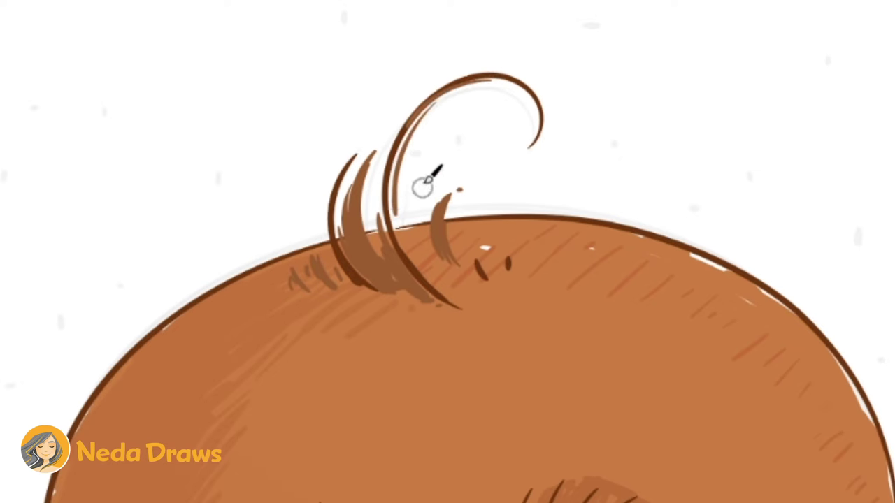
drag(427, 233, 410, 170)
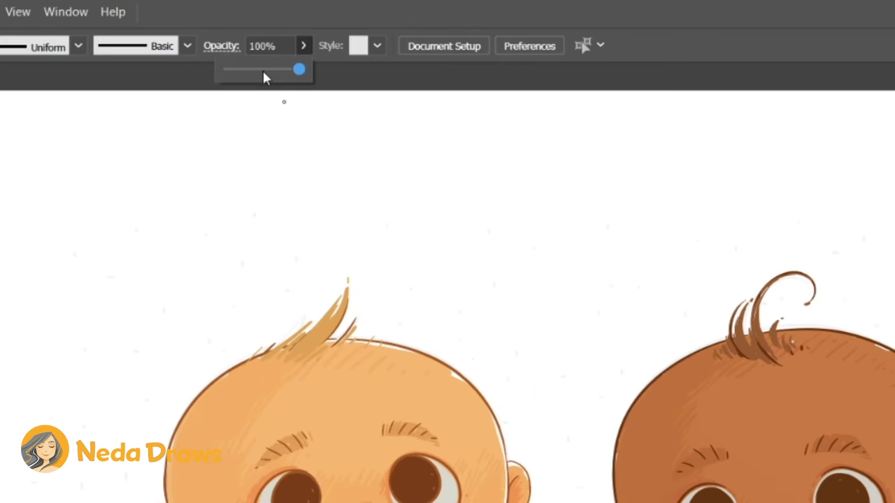
- At lower opacity, blush the head's left edge, ear, jaw and around both eyes
click(262, 70)
mouse_move(260, 230)
mouse_down()
mouse_move(266, 162)
mouse_move(272, 224)
mouse_up()
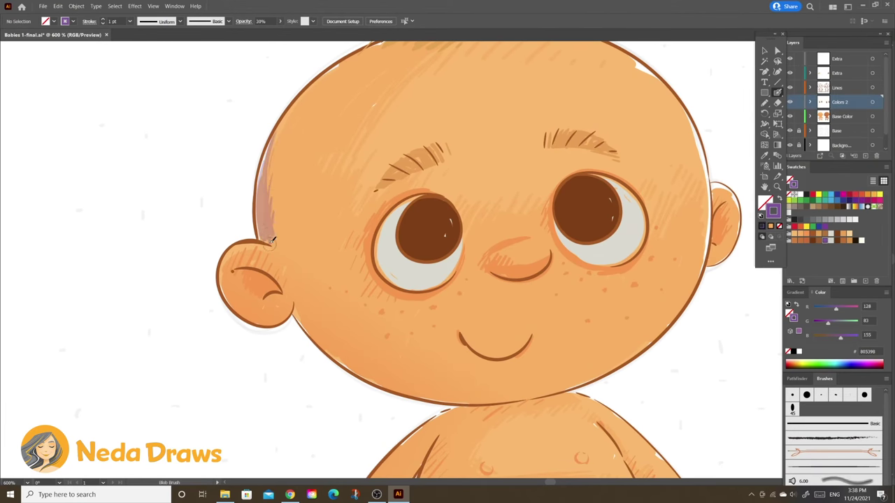
drag(250, 276, 272, 277)
drag(298, 305, 361, 377)
drag(409, 203, 428, 195)
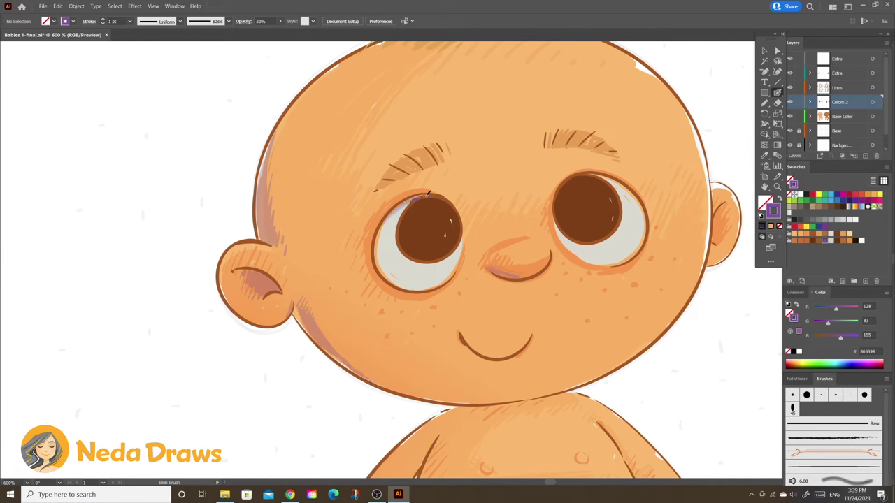
drag(560, 187, 615, 186)
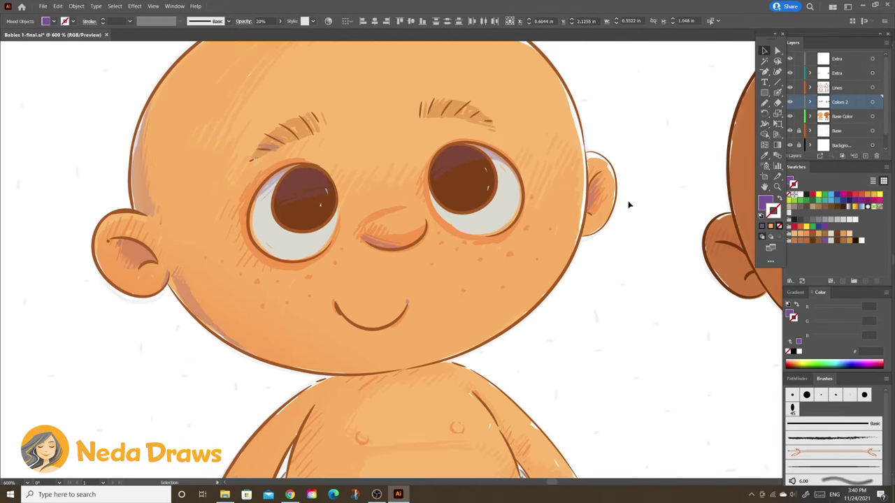
- Shade the darker baby's left cheek, ear, eyes and under the chin
drag(329, 165, 308, 273)
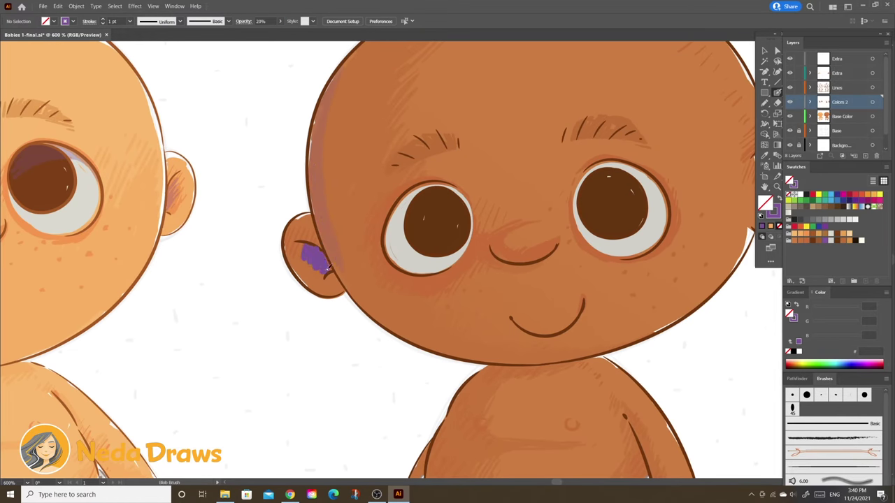
drag(339, 97, 323, 149)
mouse_move(351, 239)
mouse_down()
mouse_move(357, 285)
mouse_move(378, 308)
mouse_up()
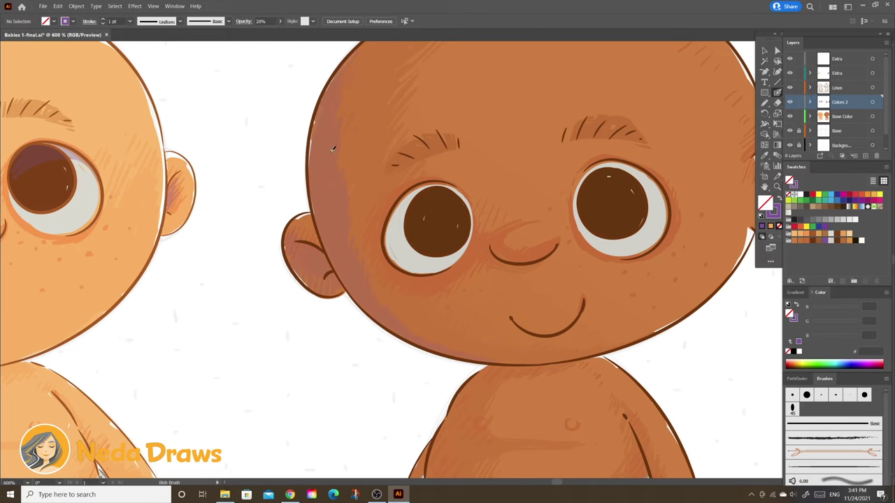
drag(393, 210, 465, 199)
drag(595, 175, 654, 183)
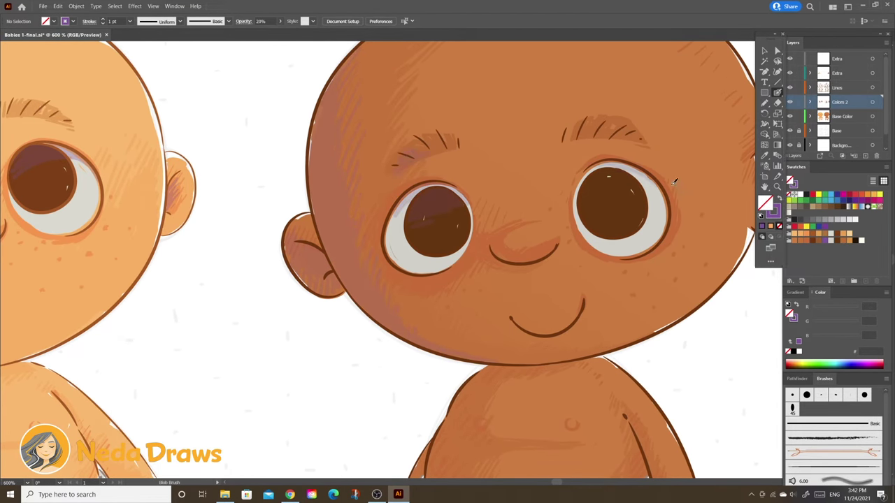
drag(580, 204, 617, 186)
drag(386, 220, 392, 251)
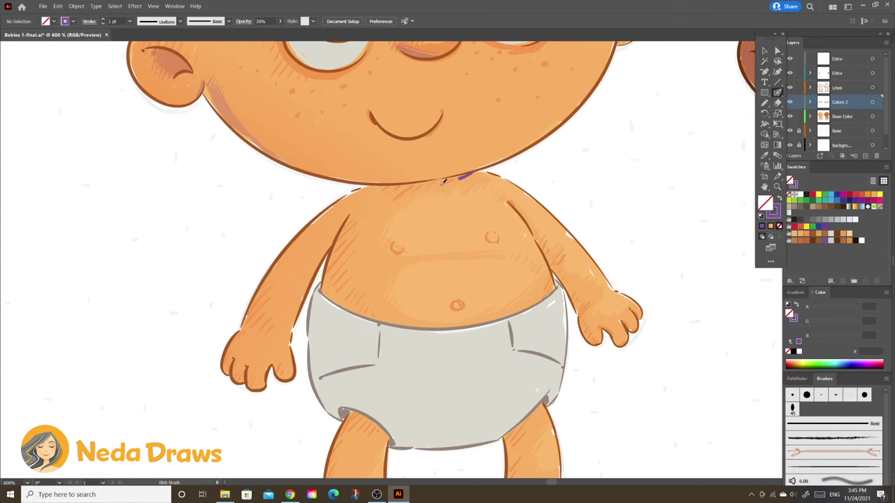
drag(441, 181, 380, 193)
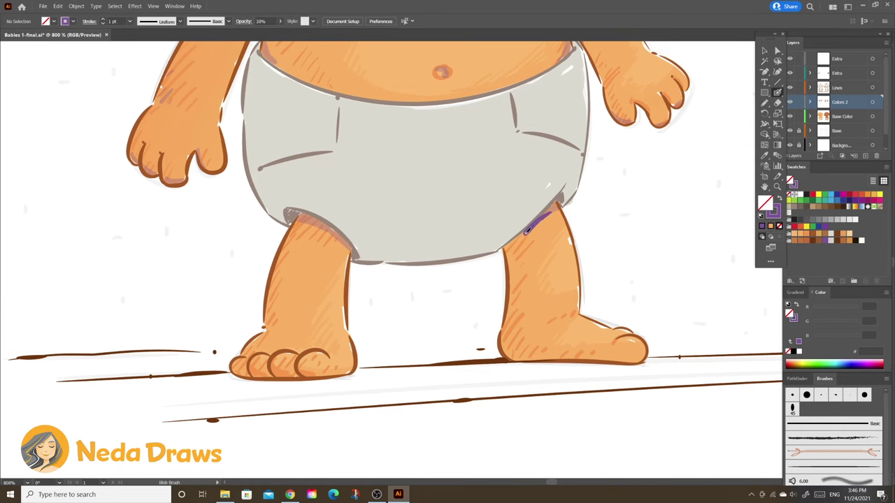
- Add shadow hatching to the thighs, inner leg edges and under the left foot's toes
drag(526, 232, 530, 230)
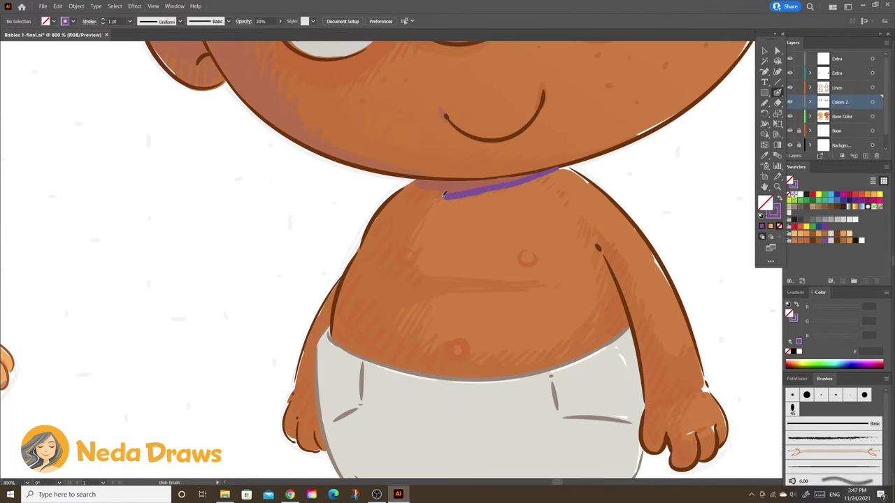
scroll(513, 324, down, 3)
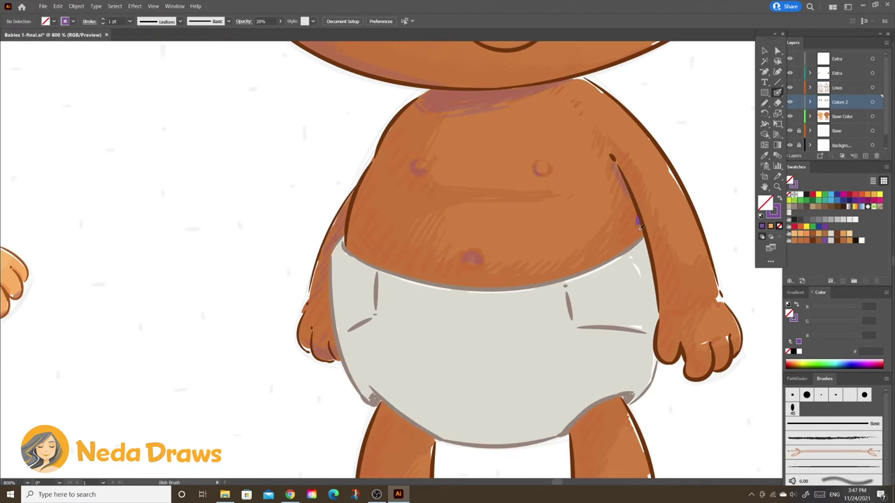
scroll(356, 243, down, 2)
scroll(357, 243, down, 2)
scroll(357, 243, down, 2)
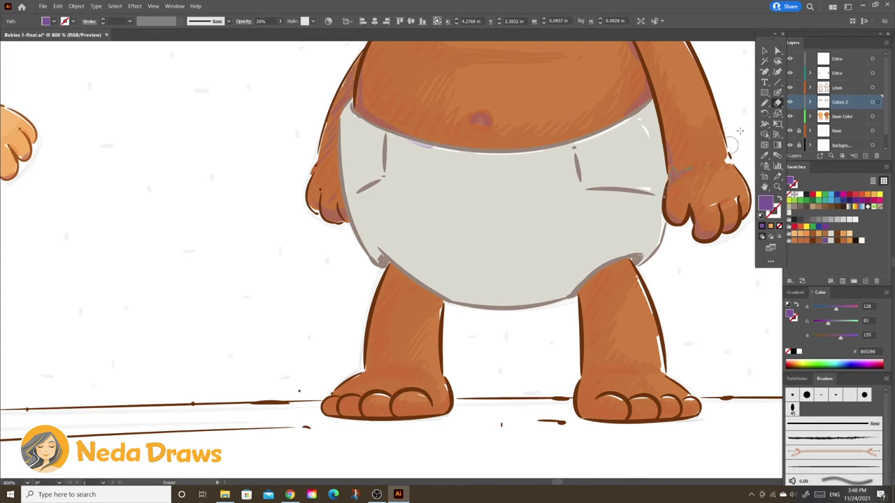
drag(646, 187, 559, 245)
drag(591, 217, 565, 277)
drag(238, 238, 256, 223)
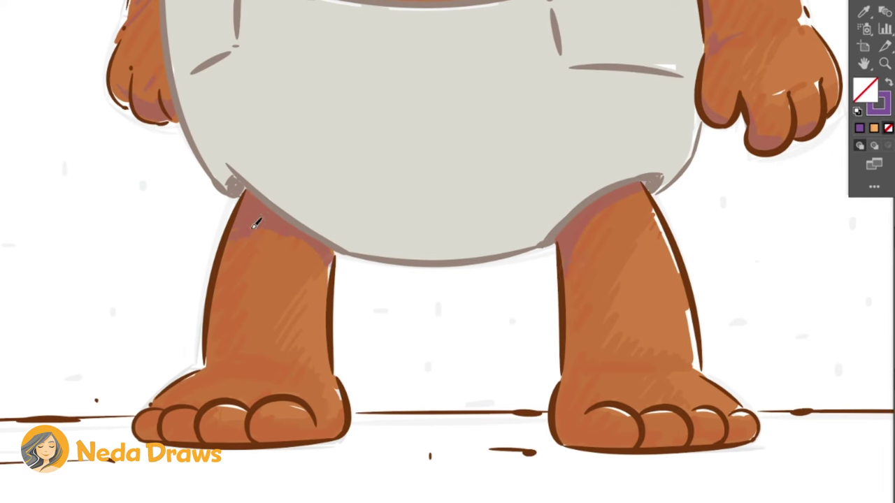
drag(148, 412, 214, 428)
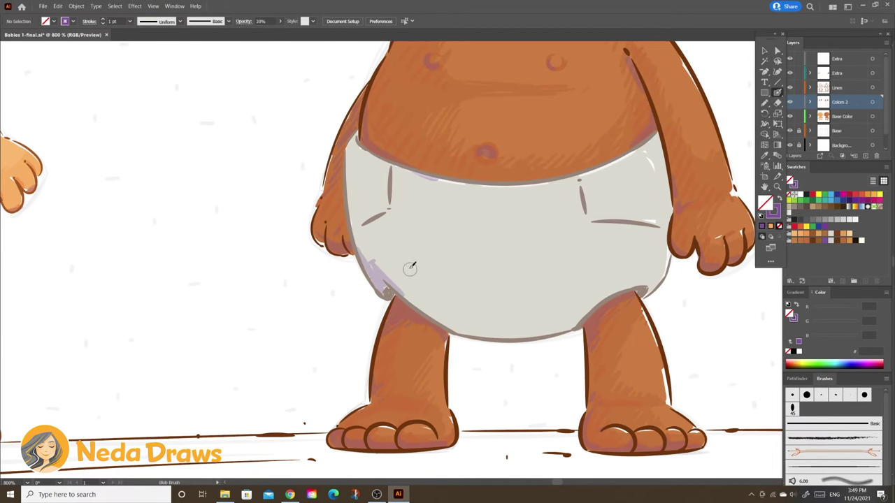
- Hatch lavender shadows along the diaper's left side and bottom edge
drag(381, 254, 397, 263)
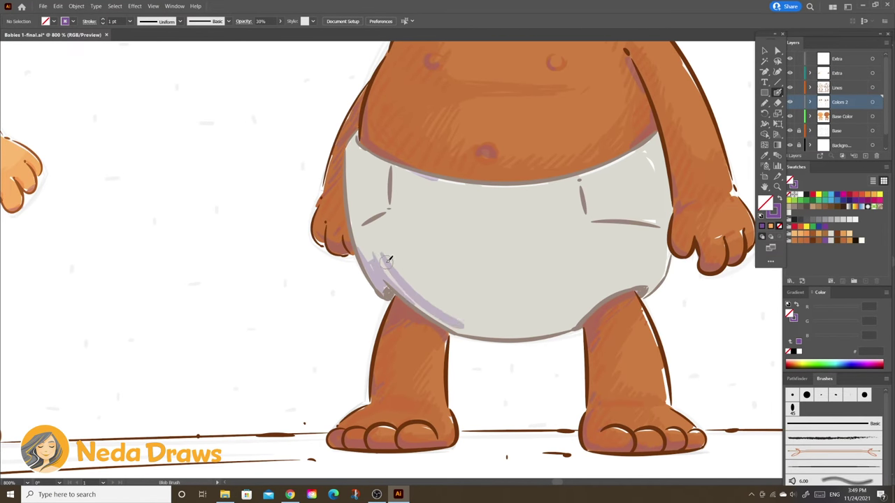
drag(449, 316, 560, 333)
drag(349, 143, 361, 175)
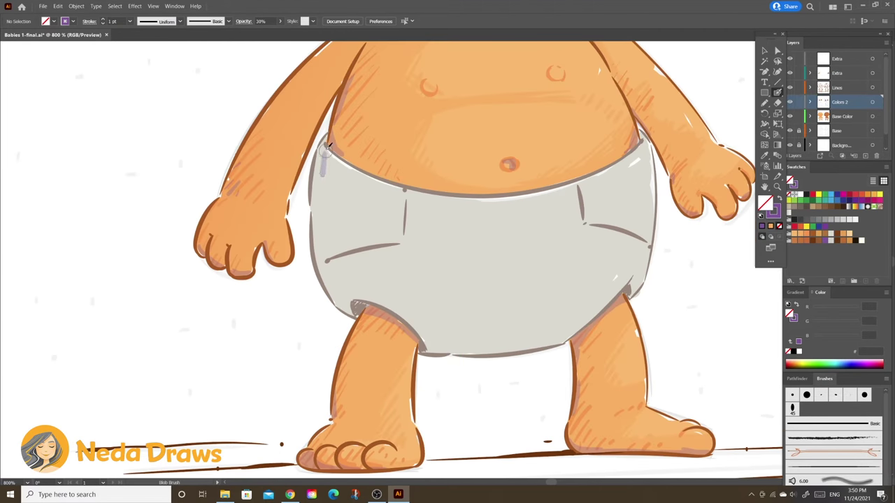
mouse_move(361, 171)
mouse_down()
mouse_move(328, 203)
mouse_move(318, 237)
mouse_move(323, 287)
mouse_move(344, 253)
mouse_move(399, 328)
mouse_up()
mouse_move(377, 294)
mouse_down()
mouse_move(449, 343)
mouse_move(599, 296)
mouse_move(632, 234)
mouse_up()
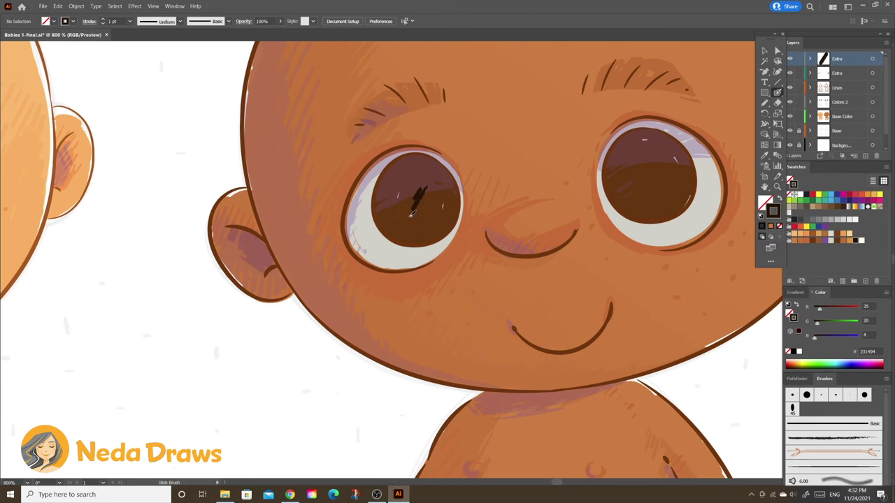
- Hatch a near-black pupil into the left eye and thicken its upper-left outline
drag(420, 187, 444, 228)
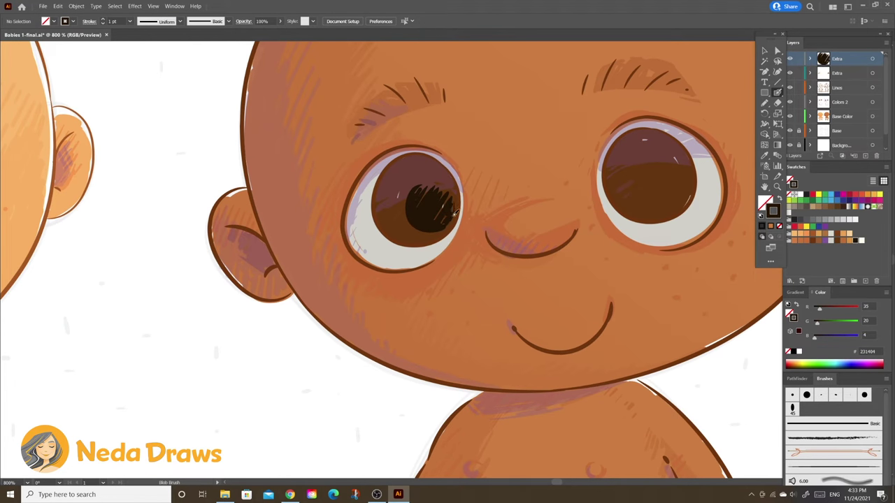
drag(415, 198, 382, 237)
drag(389, 234, 441, 241)
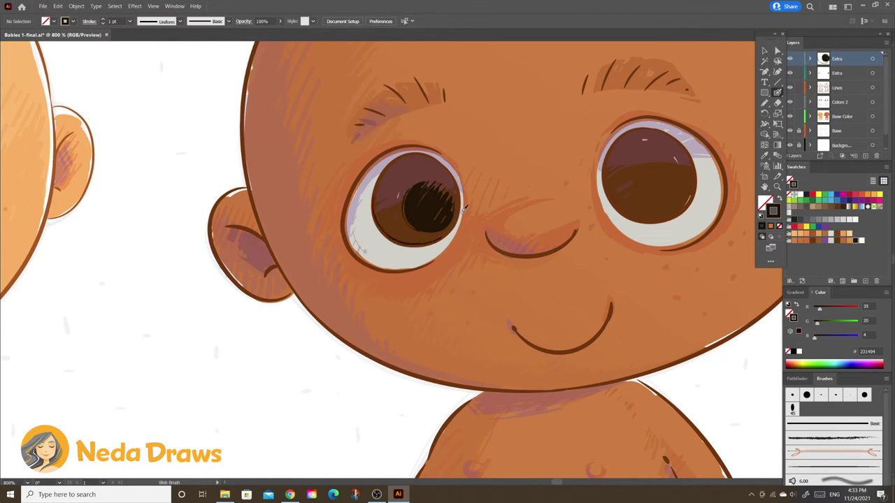
drag(414, 147, 350, 196)
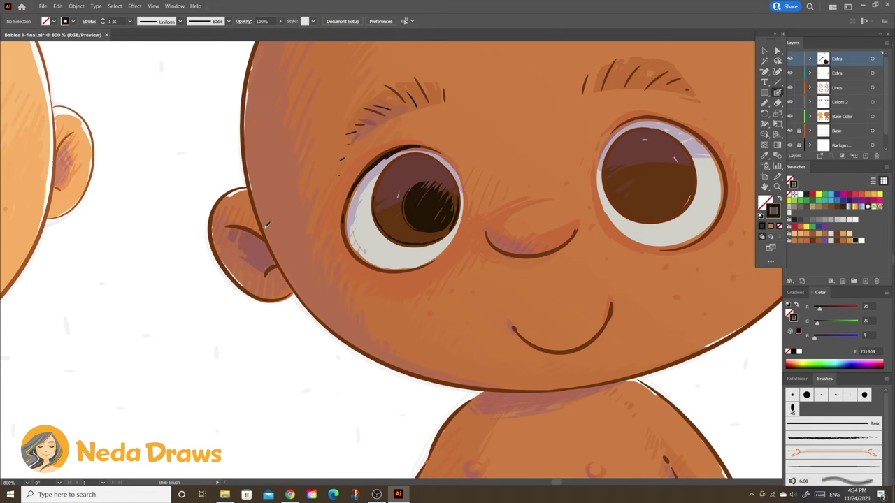
- Hatch a dark pupil and a small dark accent into the right eye
scroll(275, 255, down, 3)
scroll(275, 255, right, 3)
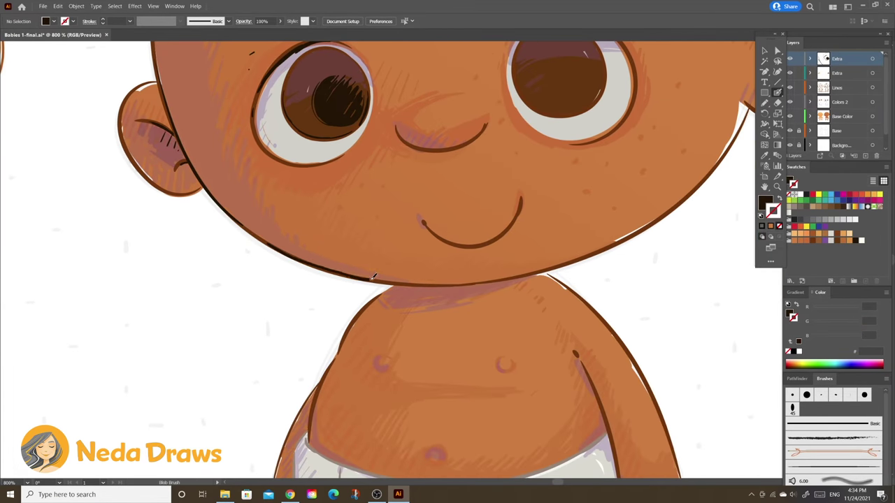
scroll(372, 278, down, 3)
scroll(372, 277, left, 3)
scroll(518, 248, up, 8)
scroll(517, 248, right, 4)
key(shift+x)
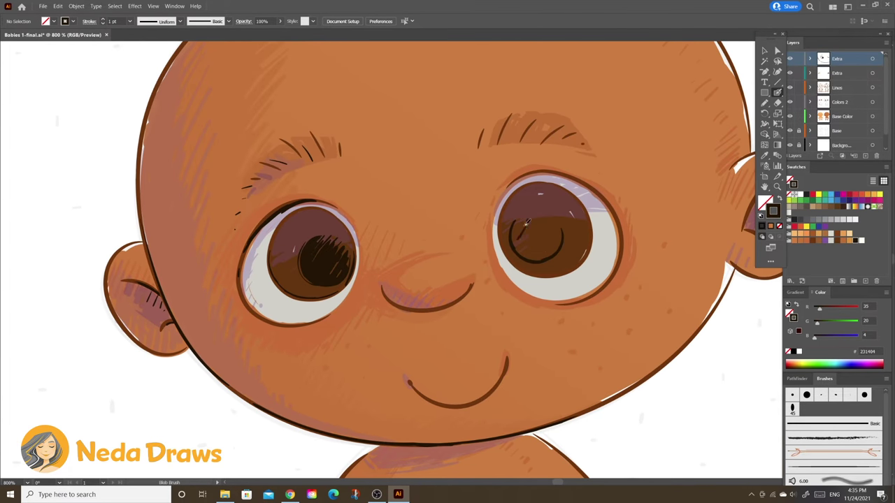
mouse_move(528, 221)
mouse_down()
mouse_move(531, 244)
mouse_move(553, 220)
mouse_up()
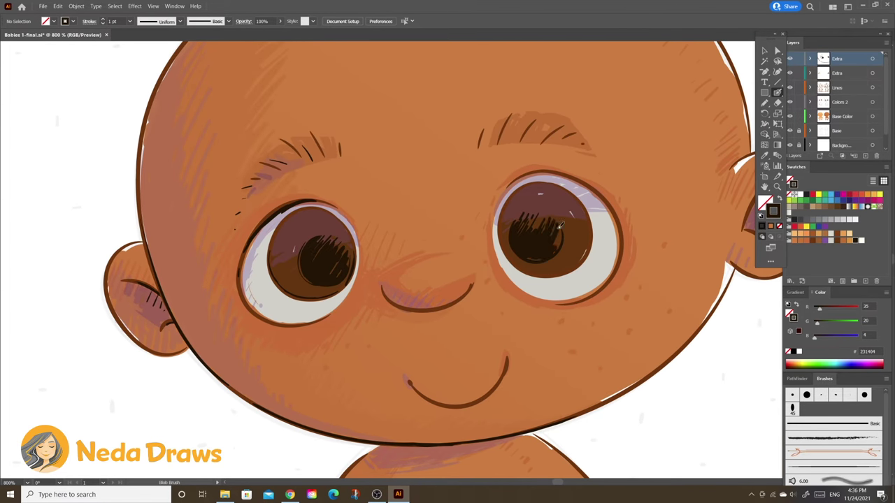
scroll(556, 224, down, 1)
mouse_move(519, 122)
mouse_down()
mouse_move(552, 126)
mouse_move(594, 151)
mouse_up()
key(shift+x)
key(ctrl+minus)
key(shift+x)
drag(498, 194, 511, 183)
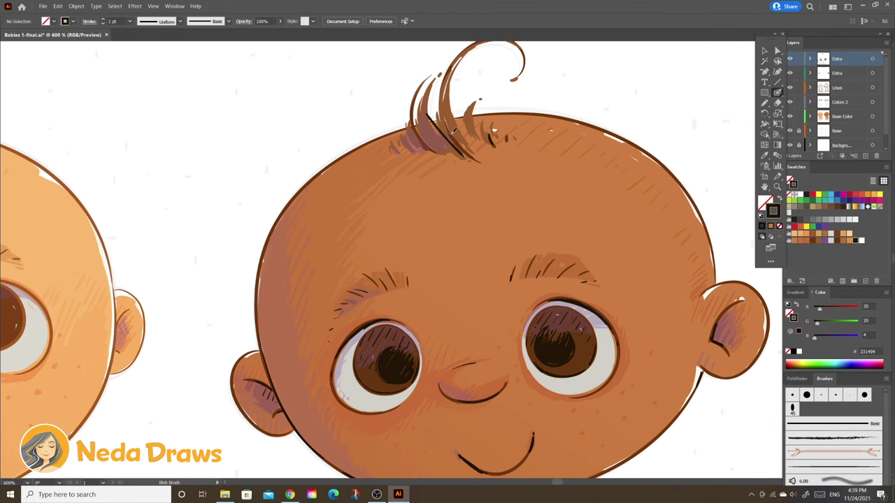
- Add dark accents to the hair tuft, diaper edge, belly button and right foot's bottom
drag(453, 130, 441, 66)
scroll(448, 210, up, 1)
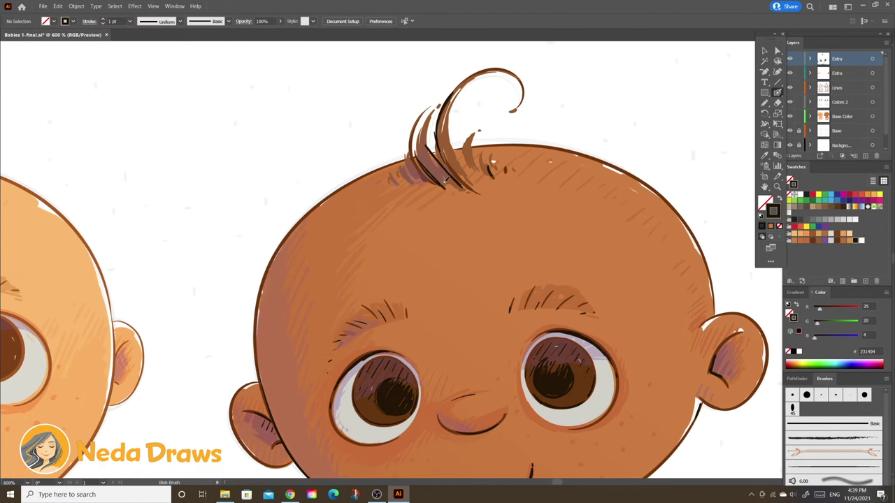
scroll(448, 209, down, 5)
key(ctrl+plus)
mouse_move(328, 238)
mouse_down()
mouse_move(325, 259)
mouse_move(371, 362)
mouse_up()
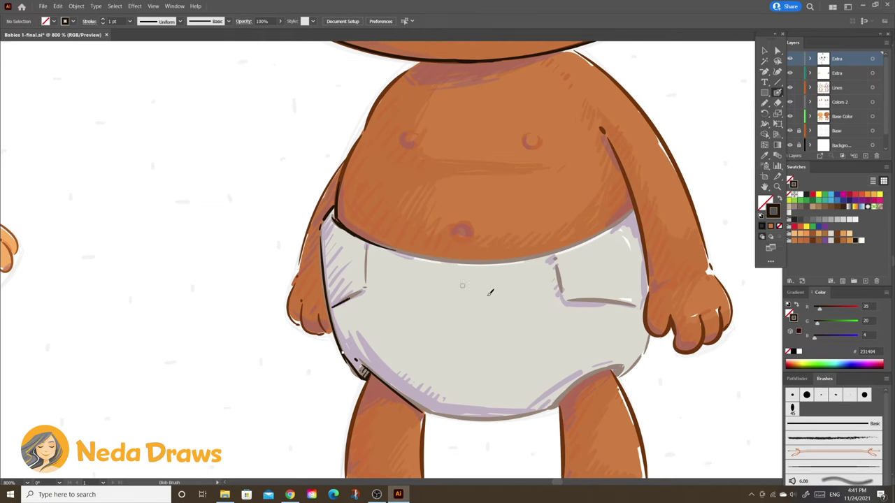
scroll(489, 292, down, 3)
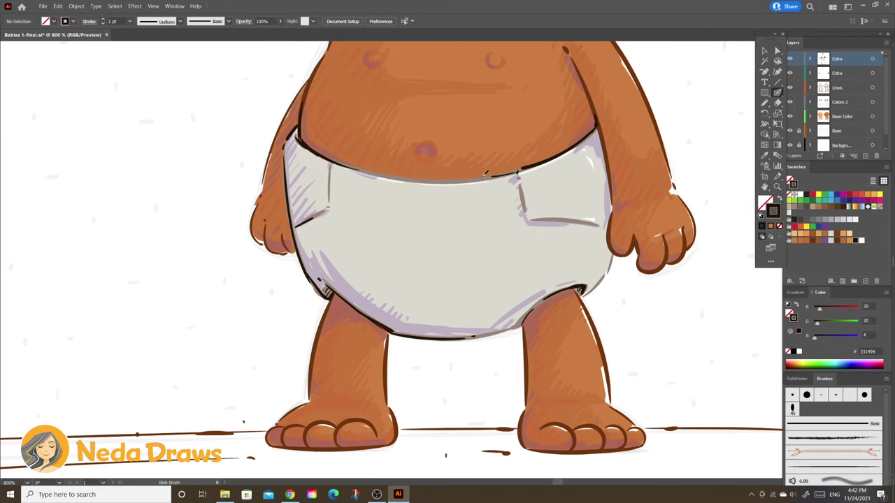
scroll(490, 266, up, 3)
drag(425, 241, 440, 241)
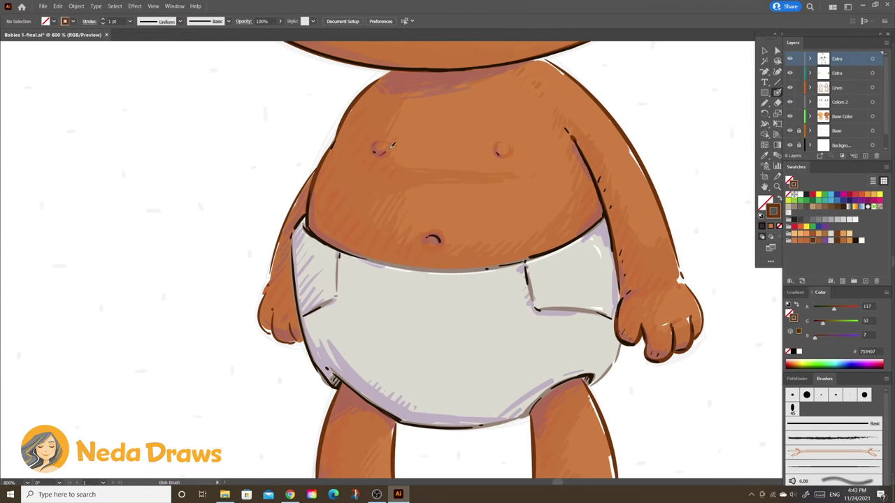
scroll(477, 69, down, 5)
scroll(489, 210, down, 3)
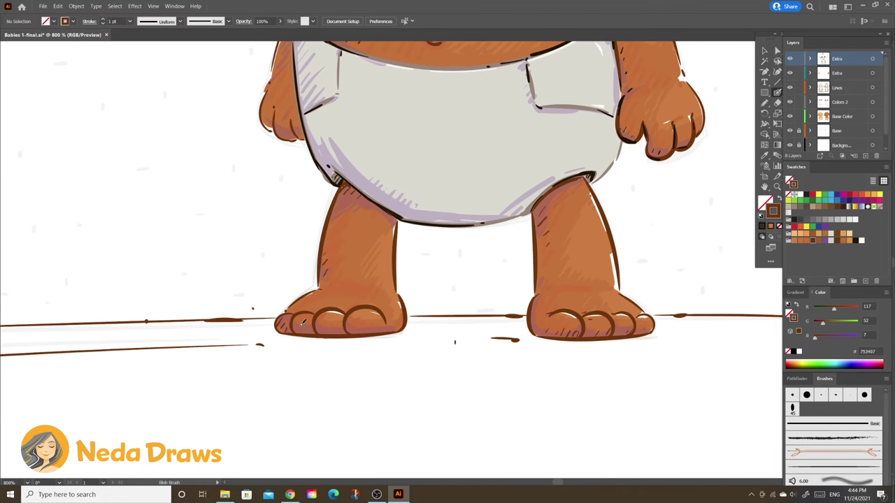
drag(588, 330, 538, 338)
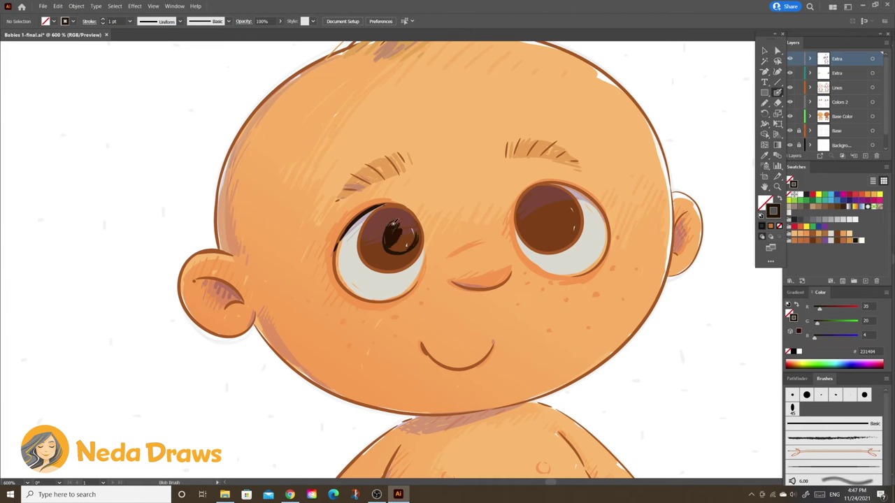
- Hatch dark pupils into both eyes and darken the right eyelid and the eyebrows
drag(410, 239, 404, 217)
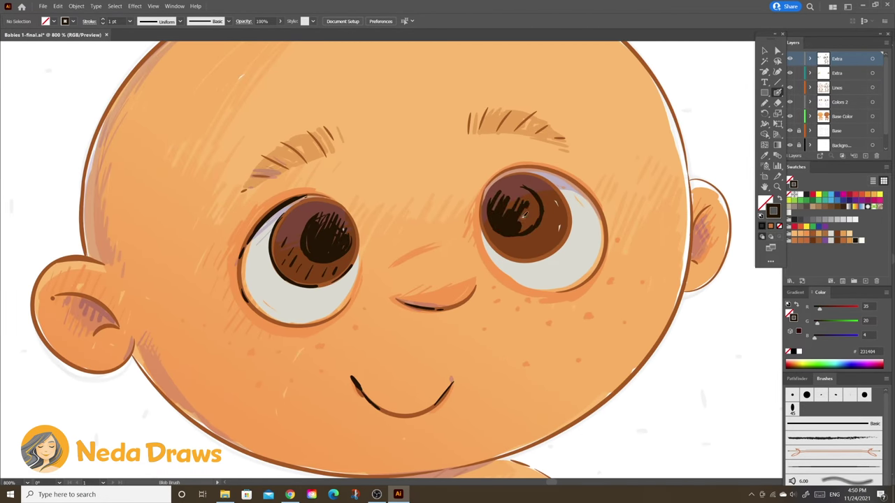
drag(524, 214, 535, 193)
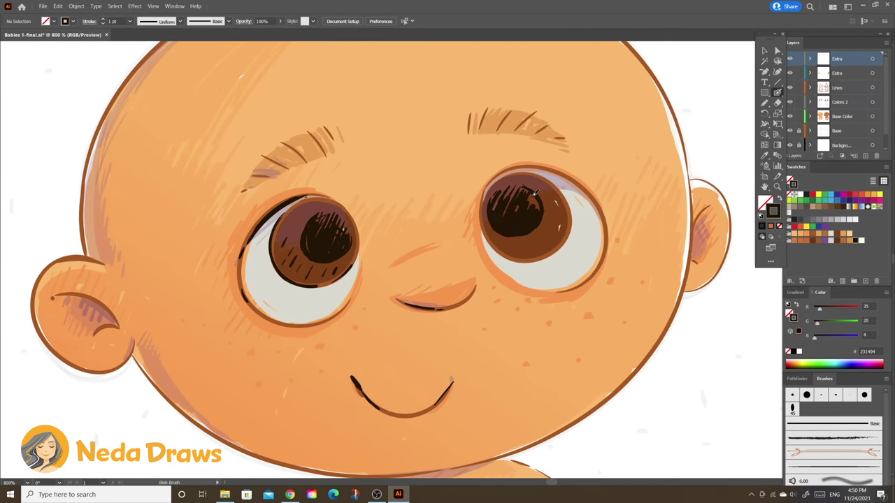
mouse_move(517, 235)
mouse_down()
mouse_move(539, 227)
mouse_move(493, 239)
mouse_up()
drag(550, 167, 596, 205)
drag(296, 152, 309, 142)
drag(340, 161, 334, 153)
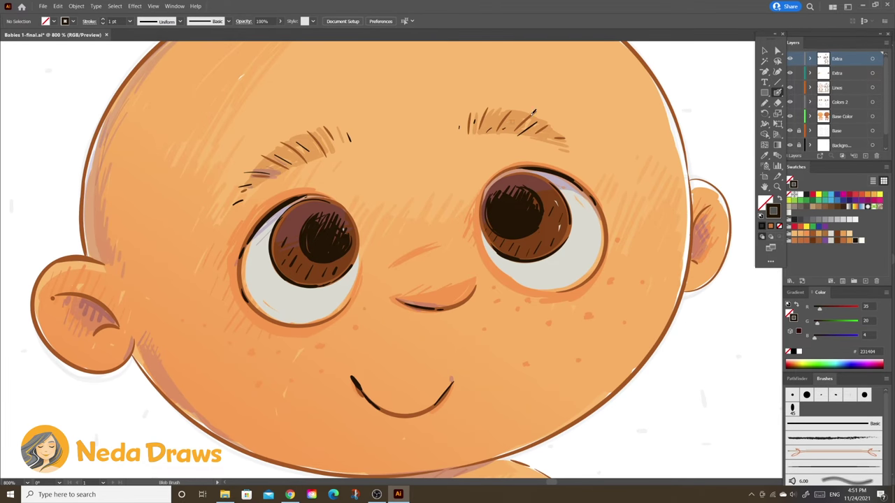
- Add dark accent strokes to the ear, the head's left edge and the jaw
drag(534, 112, 737, 59)
drag(293, 244, 326, 275)
drag(293, 111, 289, 203)
drag(244, 225, 266, 307)
drag(343, 303, 399, 364)
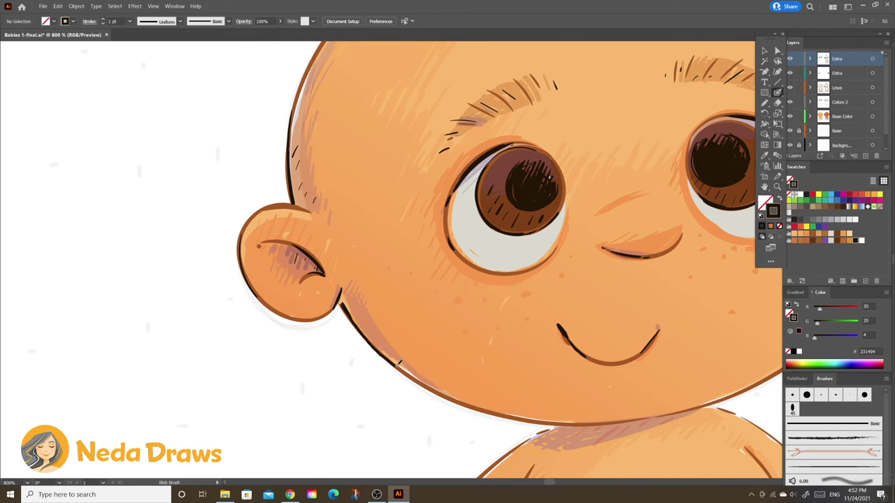
- Draw dark lines along the inner arm, the diaper's left edge, fold and top, and the leg
scroll(399, 363, down, 5)
scroll(378, 280, down, 1)
drag(446, 129, 415, 204)
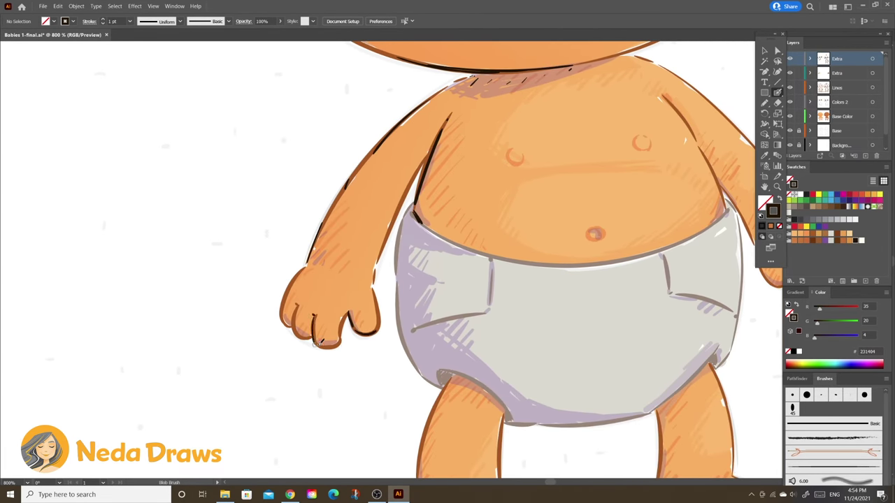
scroll(336, 377, up, 2)
mouse_move(448, 115)
mouse_down()
mouse_move(423, 231)
mouse_move(427, 283)
mouse_move(475, 385)
mouse_up()
drag(490, 280, 398, 244)
drag(374, 103, 480, 145)
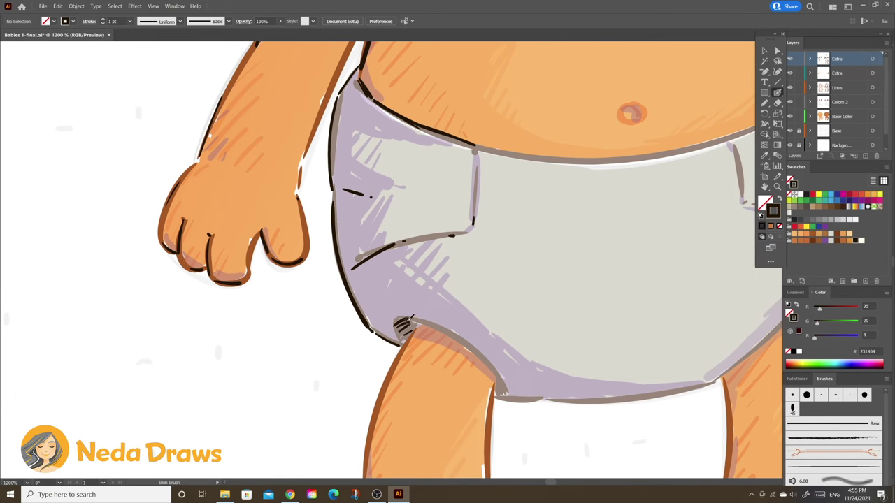
drag(402, 325, 504, 385)
- Outline the right leg's inner edge and the bottom of the foot in dark brown
scroll(505, 384, right, 5)
scroll(504, 384, down, 5)
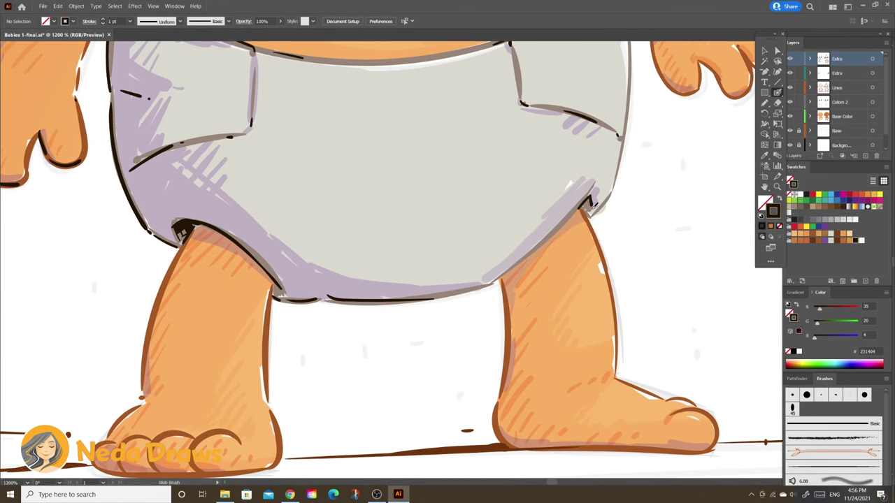
scroll(505, 384, down, 2)
mouse_move(530, 204)
mouse_down()
mouse_move(539, 374)
mouse_move(717, 372)
mouse_up()
- Deepen the hair tuft with darker strokes
scroll(419, 315, right, 2)
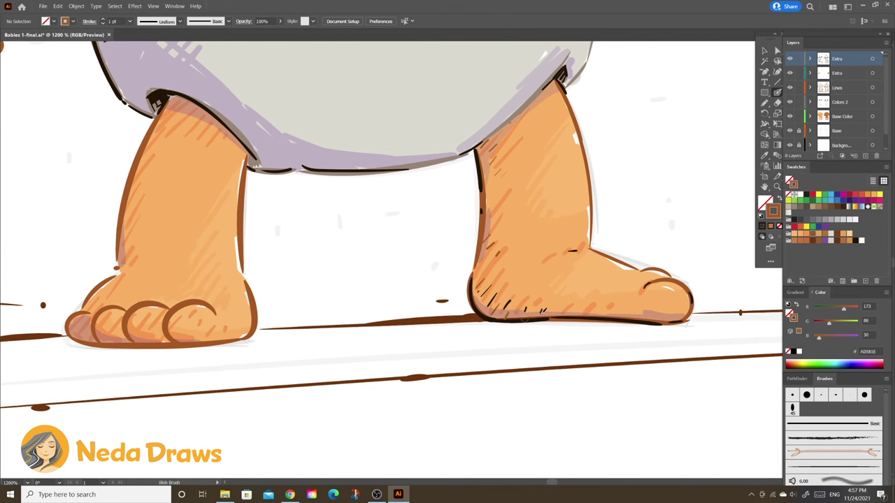
scroll(266, 322, down, 2)
scroll(266, 321, left, 3)
scroll(306, 313, down, 1)
scroll(248, 162, up, 2)
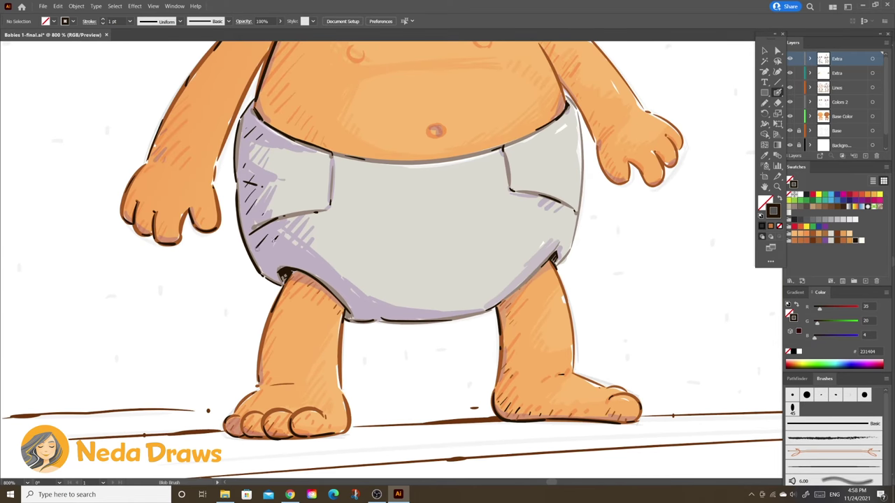
scroll(388, 301, up, 2)
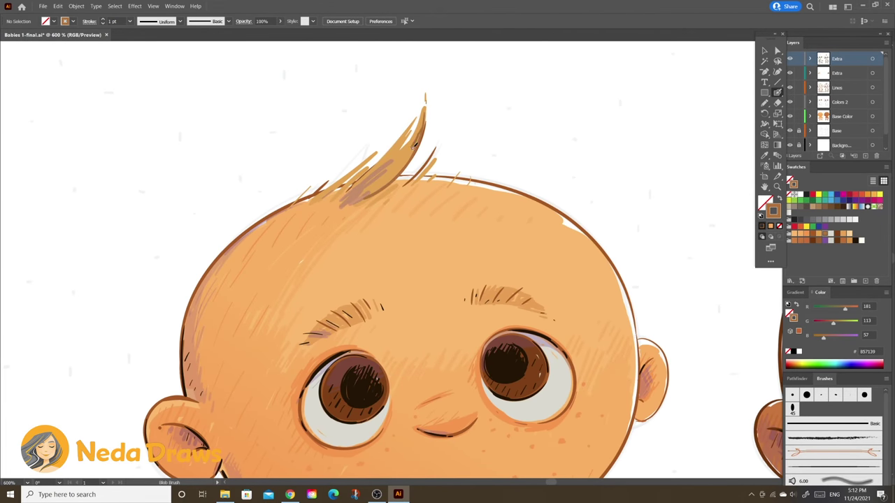
drag(413, 145, 402, 175)
drag(350, 200, 363, 189)
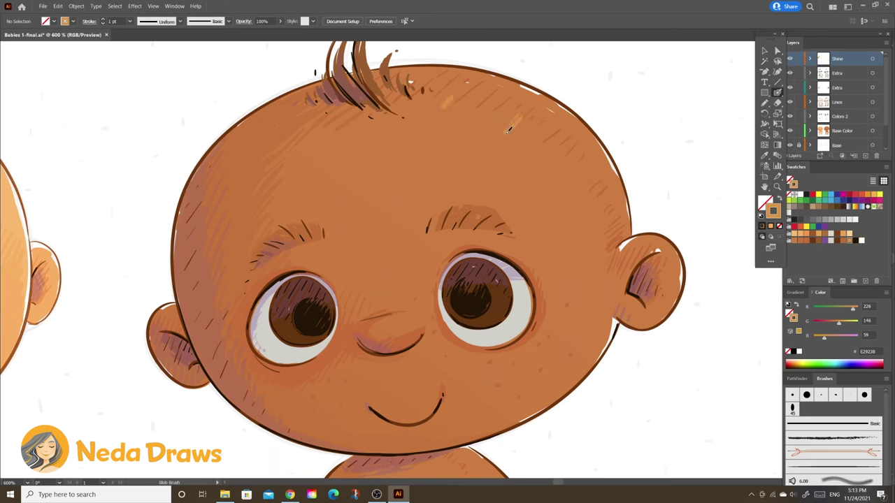
- Hatch light shine highlights on the forehead, right cheek and nose
mouse_move(514, 116)
mouse_down()
mouse_move(569, 168)
mouse_move(591, 210)
mouse_up()
drag(542, 129, 563, 157)
scroll(660, 236, down, 4)
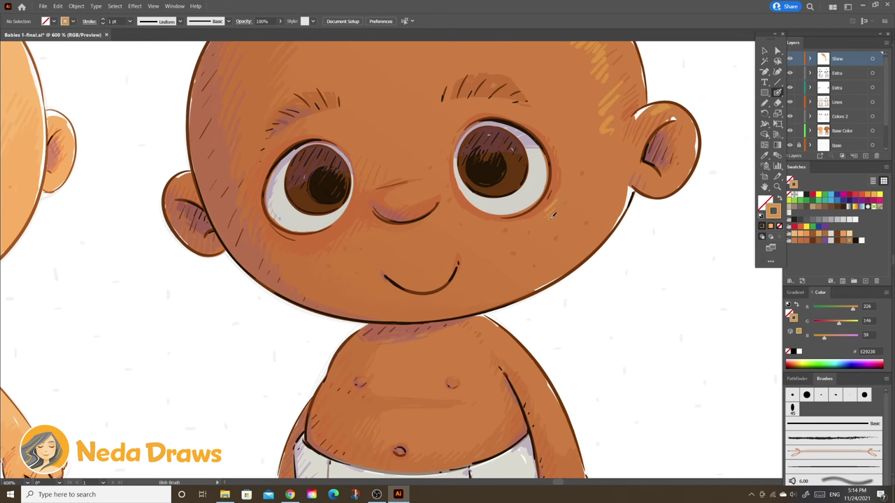
scroll(420, 198, down, 4)
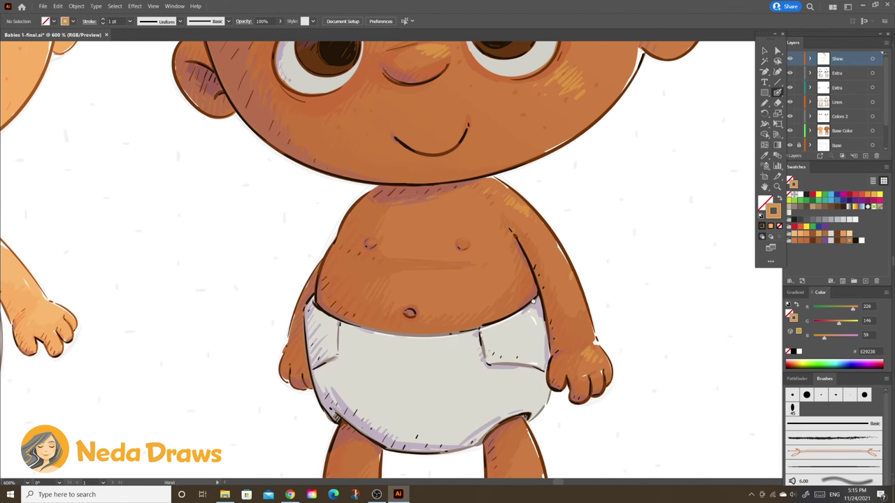
drag(469, 268, 522, 222)
scroll(559, 266, down, 4)
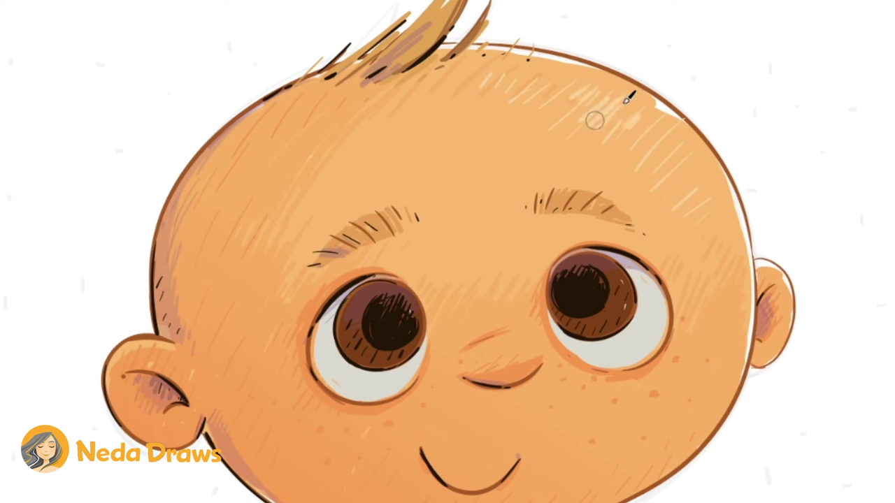
drag(619, 118, 673, 160)
mouse_move(640, 384)
mouse_down()
mouse_move(691, 355)
mouse_move(707, 361)
mouse_up()
drag(514, 350, 551, 324)
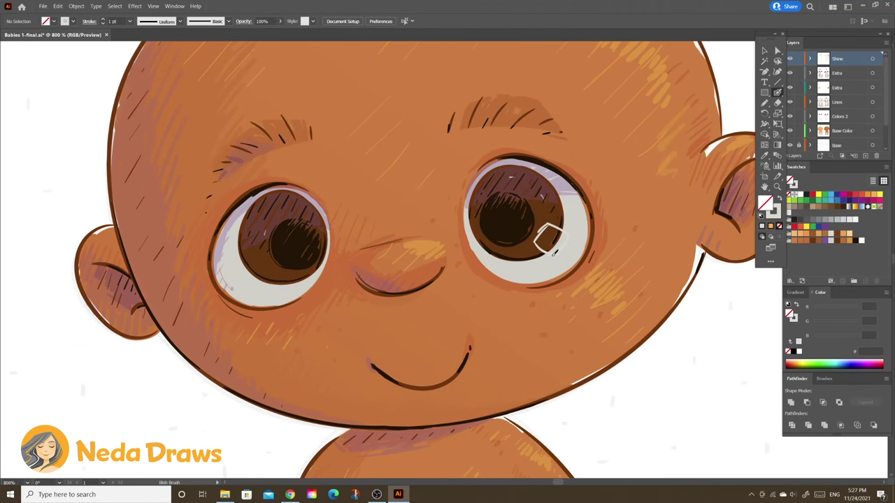
- Lower the right eye's shine shape to 26% opacity, then deselect it
key(a)
click(549, 238)
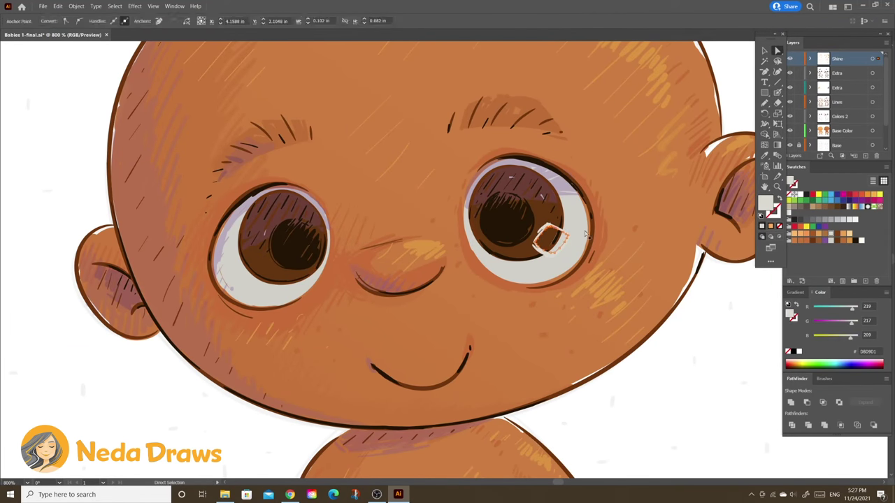
click(280, 21)
drag(281, 33, 259, 34)
key(ctrl+shift+a)
- Dab a grey shine patch on the left eye and check its opacity
key(shift+b)
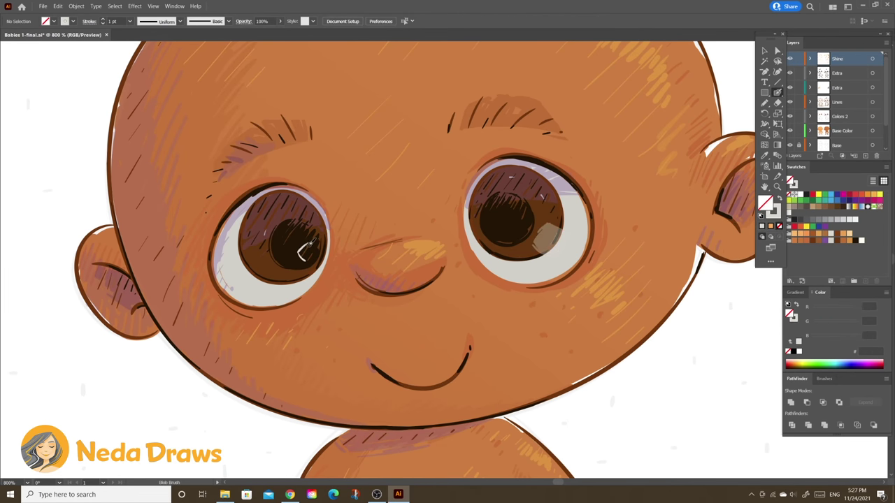
click(309, 252)
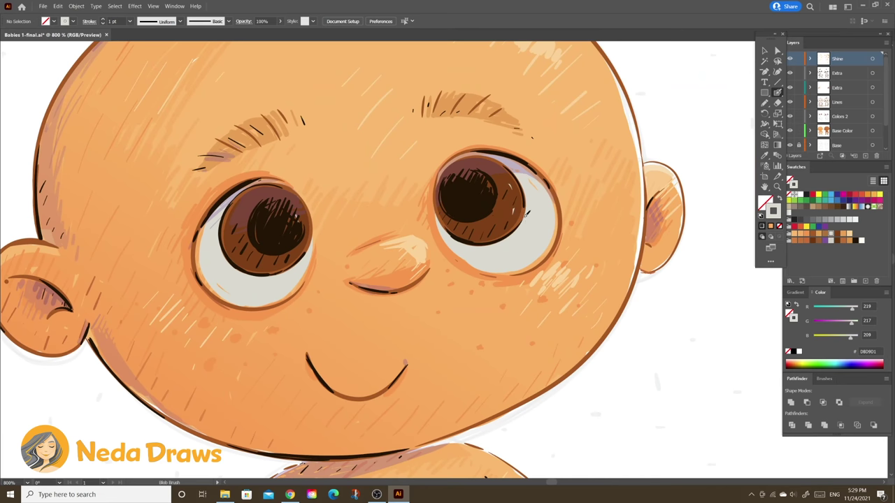
key(v)
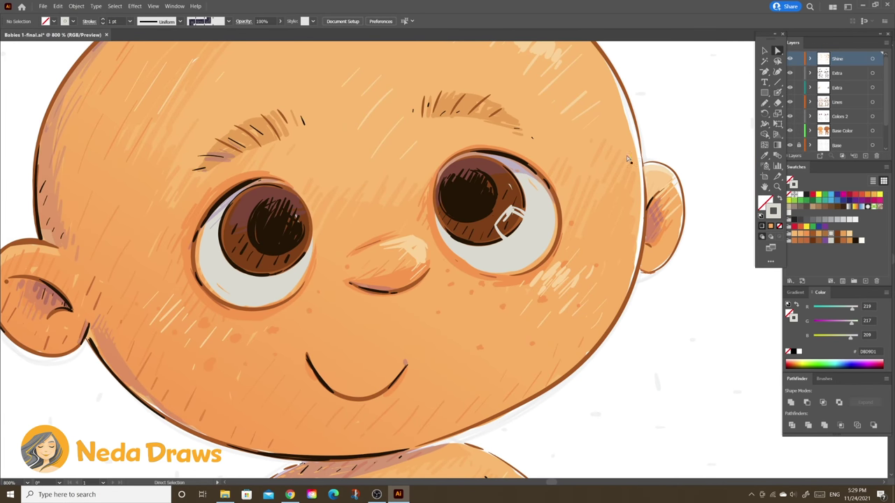
click(510, 224)
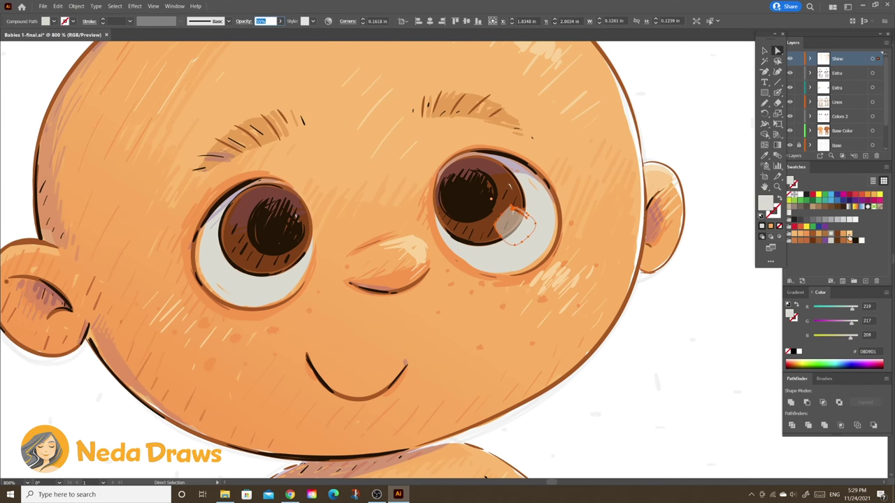
- Paint a short light glint on the left eye and check it
key(shift+b)
drag(268, 266, 288, 255)
key(a)
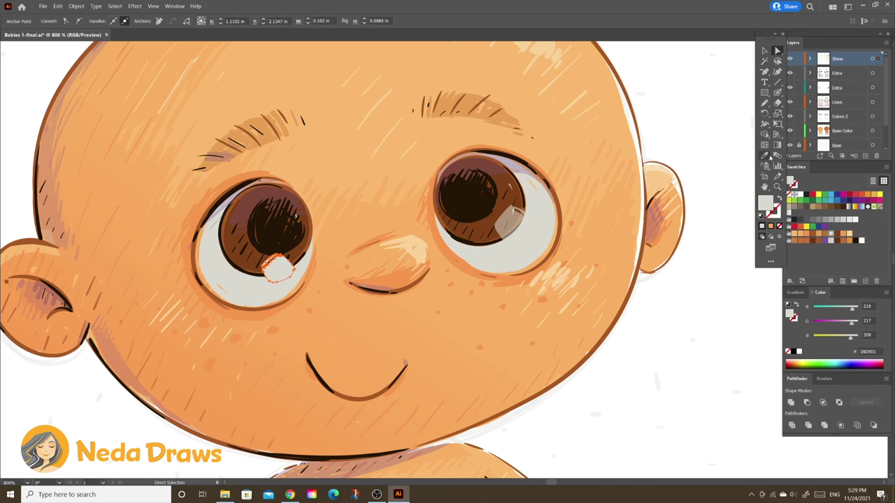
click(288, 264)
key(ctrl+shift+a)
key(shift+b)
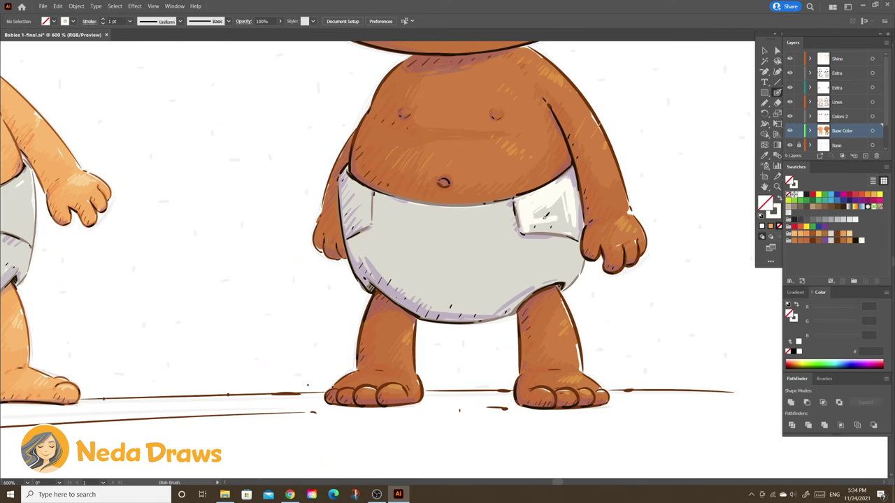
- Hatch white highlights across the first diaper's front, from the right tab to the left leg
drag(537, 225, 570, 207)
drag(458, 243, 518, 201)
drag(419, 220, 514, 203)
drag(404, 244, 512, 213)
drag(467, 274, 575, 234)
mouse_move(523, 283)
mouse_down()
mouse_move(579, 253)
mouse_move(420, 282)
mouse_move(500, 249)
mouse_up()
drag(448, 282, 499, 239)
drag(383, 255, 418, 213)
drag(389, 267, 420, 244)
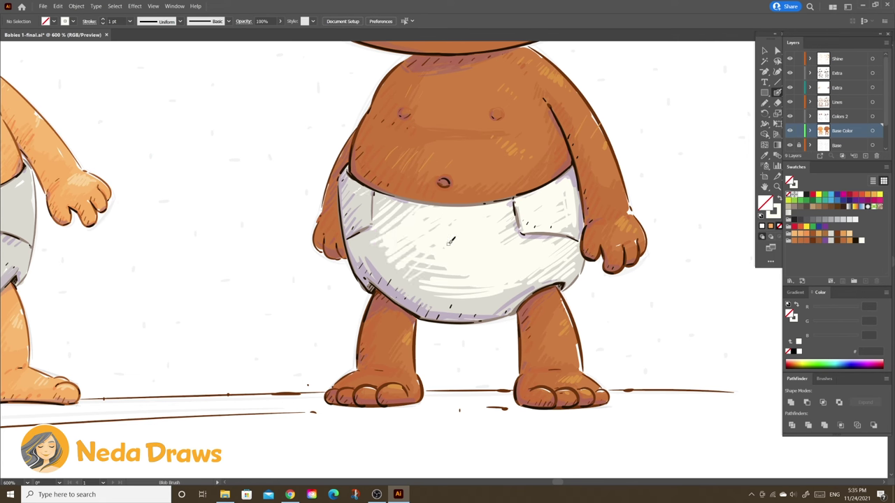
drag(516, 294, 463, 286)
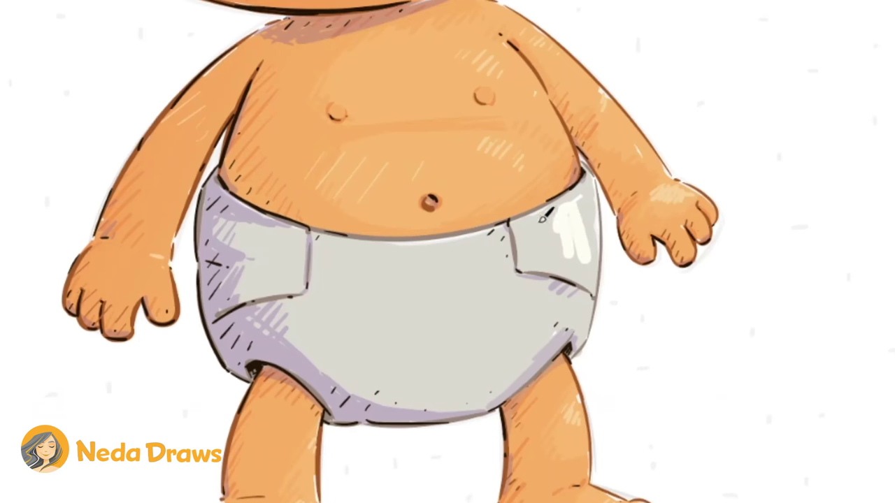
- Hatch white highlights across the light baby's diaper front down to its bottom
drag(574, 263, 504, 322)
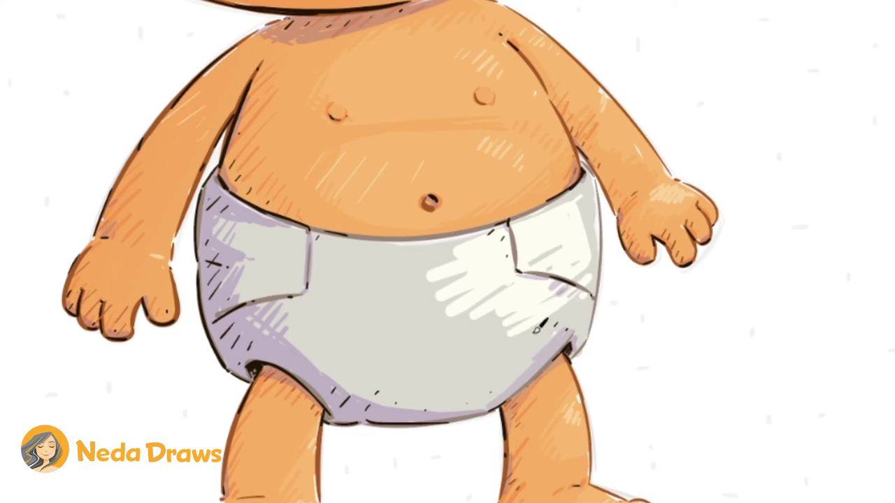
mouse_move(587, 293)
mouse_down()
mouse_move(529, 343)
mouse_move(329, 349)
mouse_up()
drag(469, 266, 350, 308)
mouse_move(566, 260)
mouse_down()
mouse_move(350, 269)
mouse_move(315, 297)
mouse_up()
mouse_move(301, 231)
mouse_down()
mouse_move(259, 230)
mouse_move(446, 261)
mouse_up()
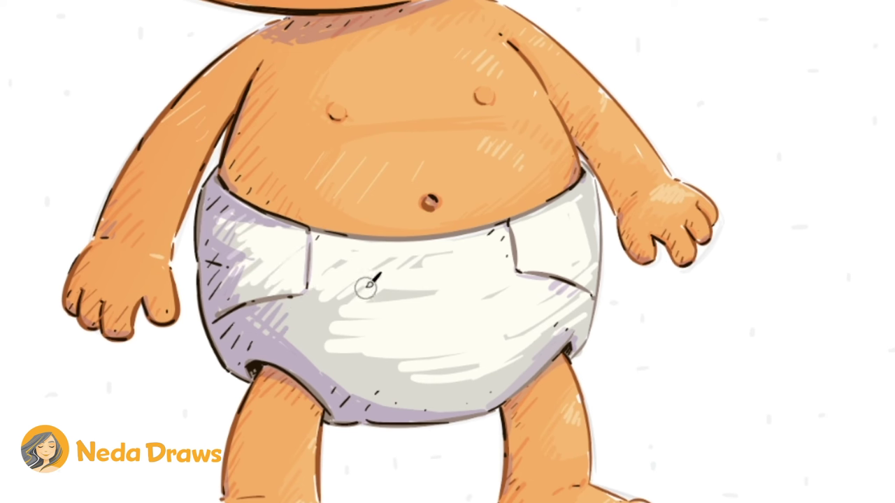
drag(366, 282, 294, 336)
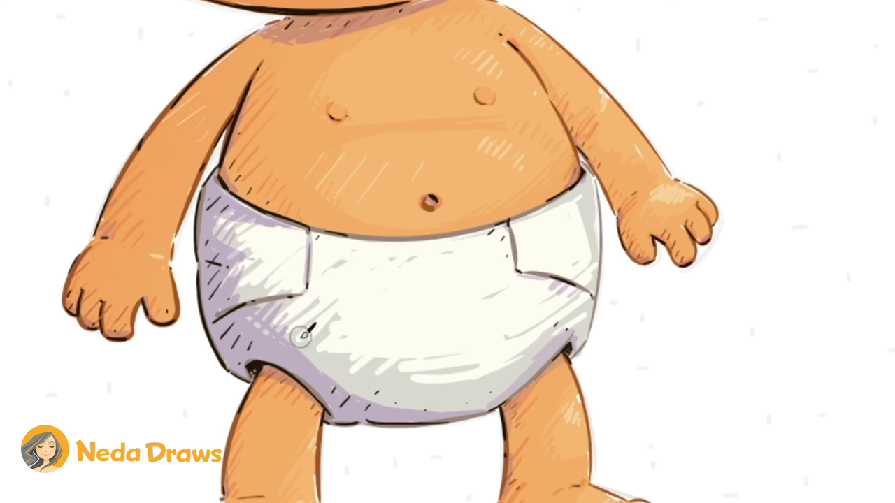
drag(412, 329, 294, 378)
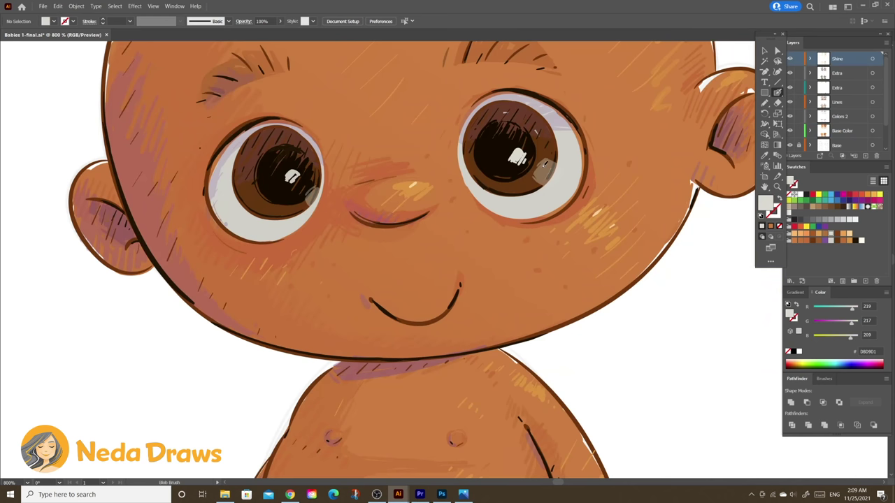
- Stroke pale shine along the lower eye whites, right eye first, then the left eye
drag(567, 141, 546, 193)
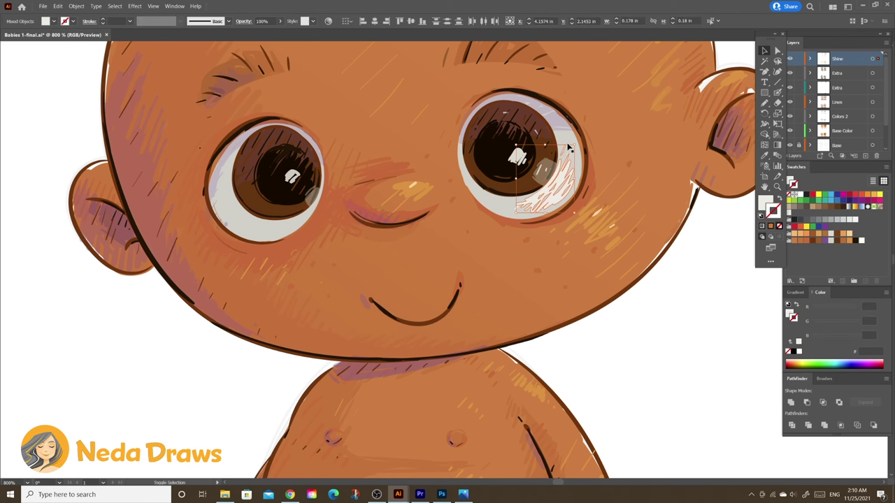
drag(349, 210, 553, 216)
drag(434, 223, 476, 230)
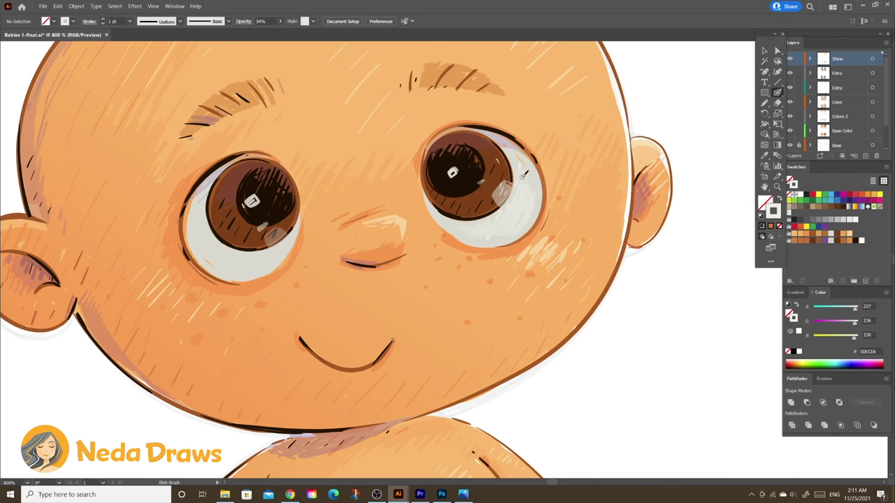
drag(293, 234, 237, 261)
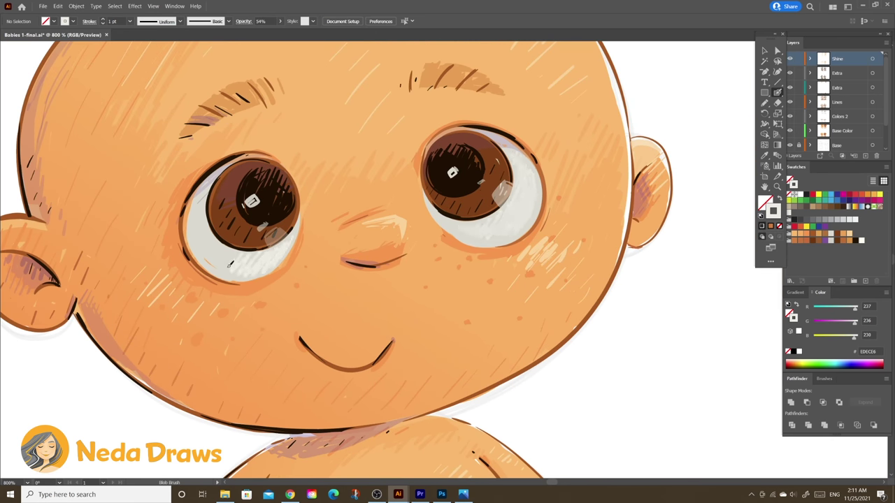